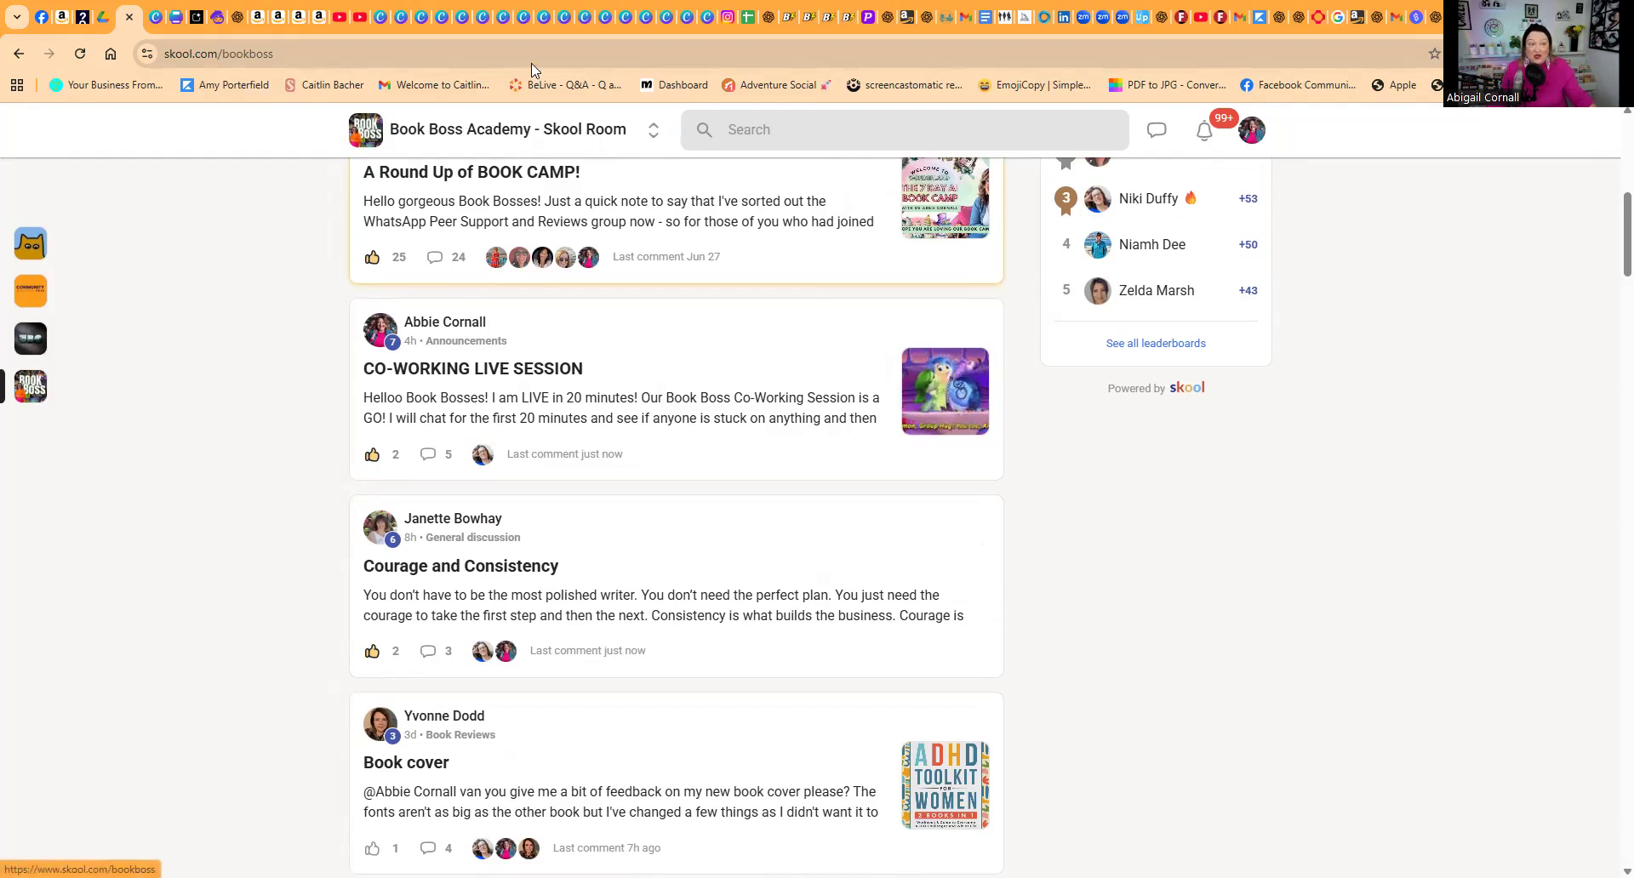
Step: Switch to Canva and create a new blank presentation design
{"action": "left_click", "coordinate": [379, 25]}
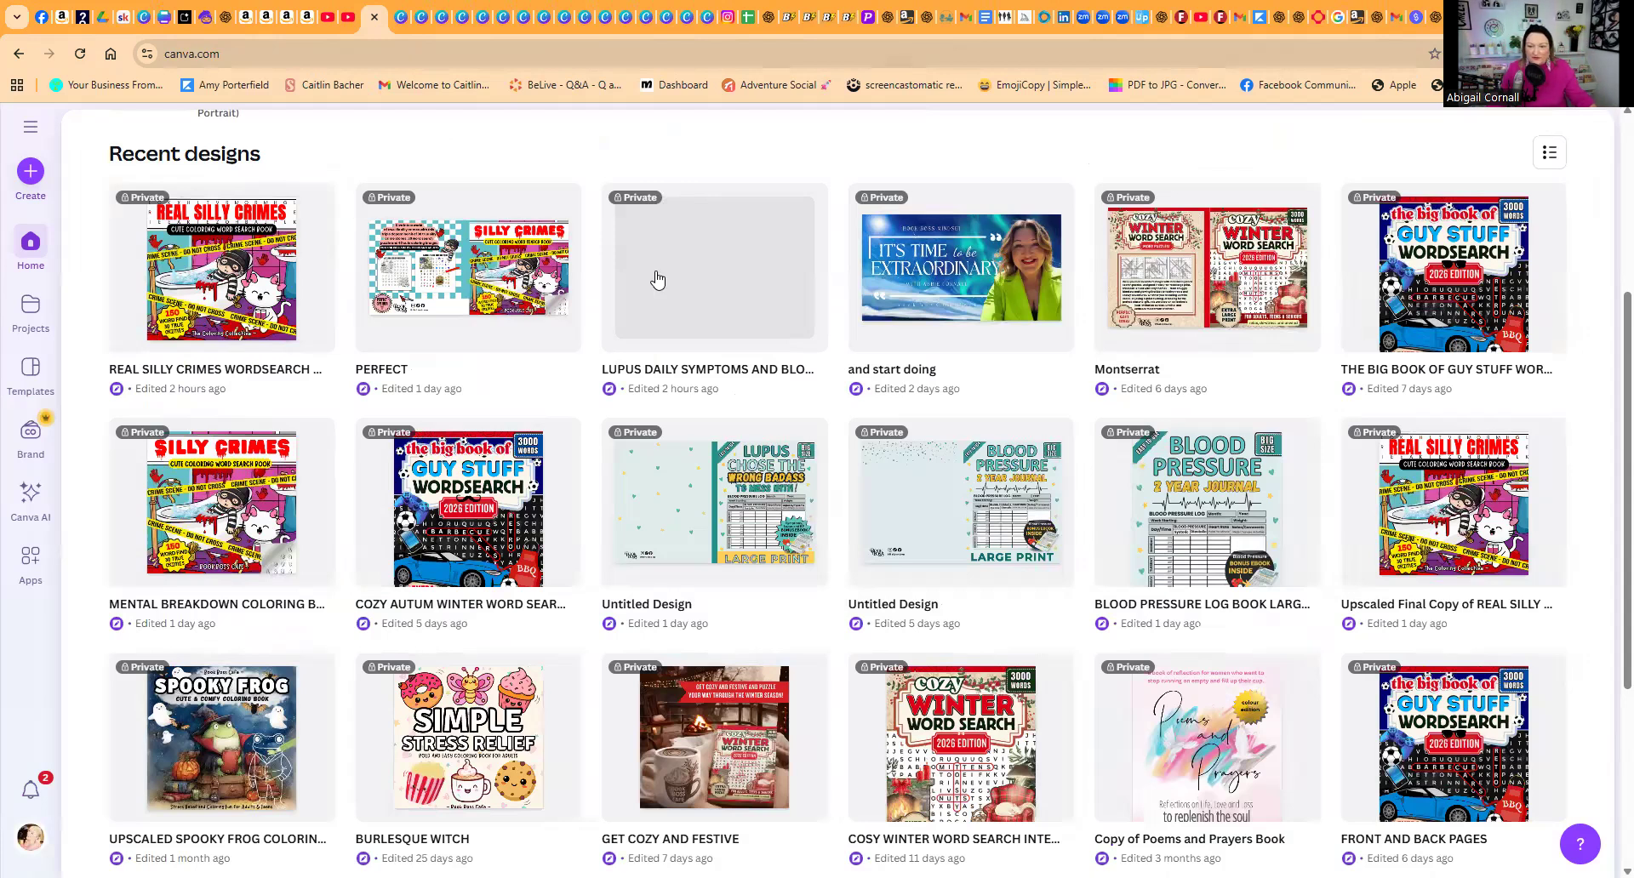
{"action": "scroll", "coordinate": [1255, 388], "scroll_direction": "up", "scroll_amount": 4}
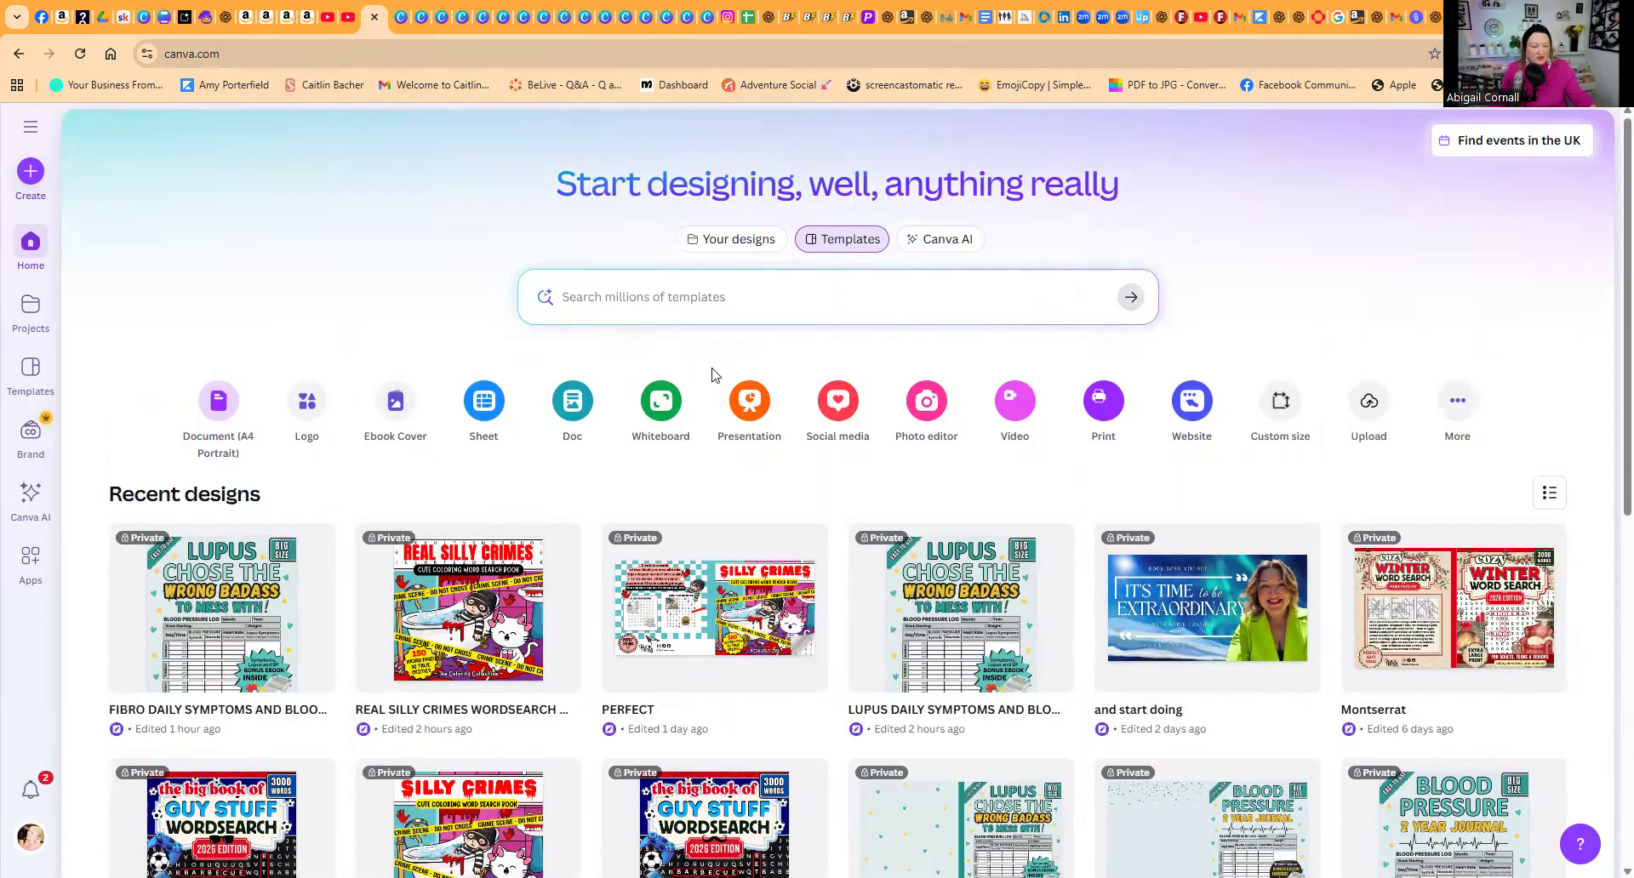
{"action": "left_click", "coordinate": [751, 407]}
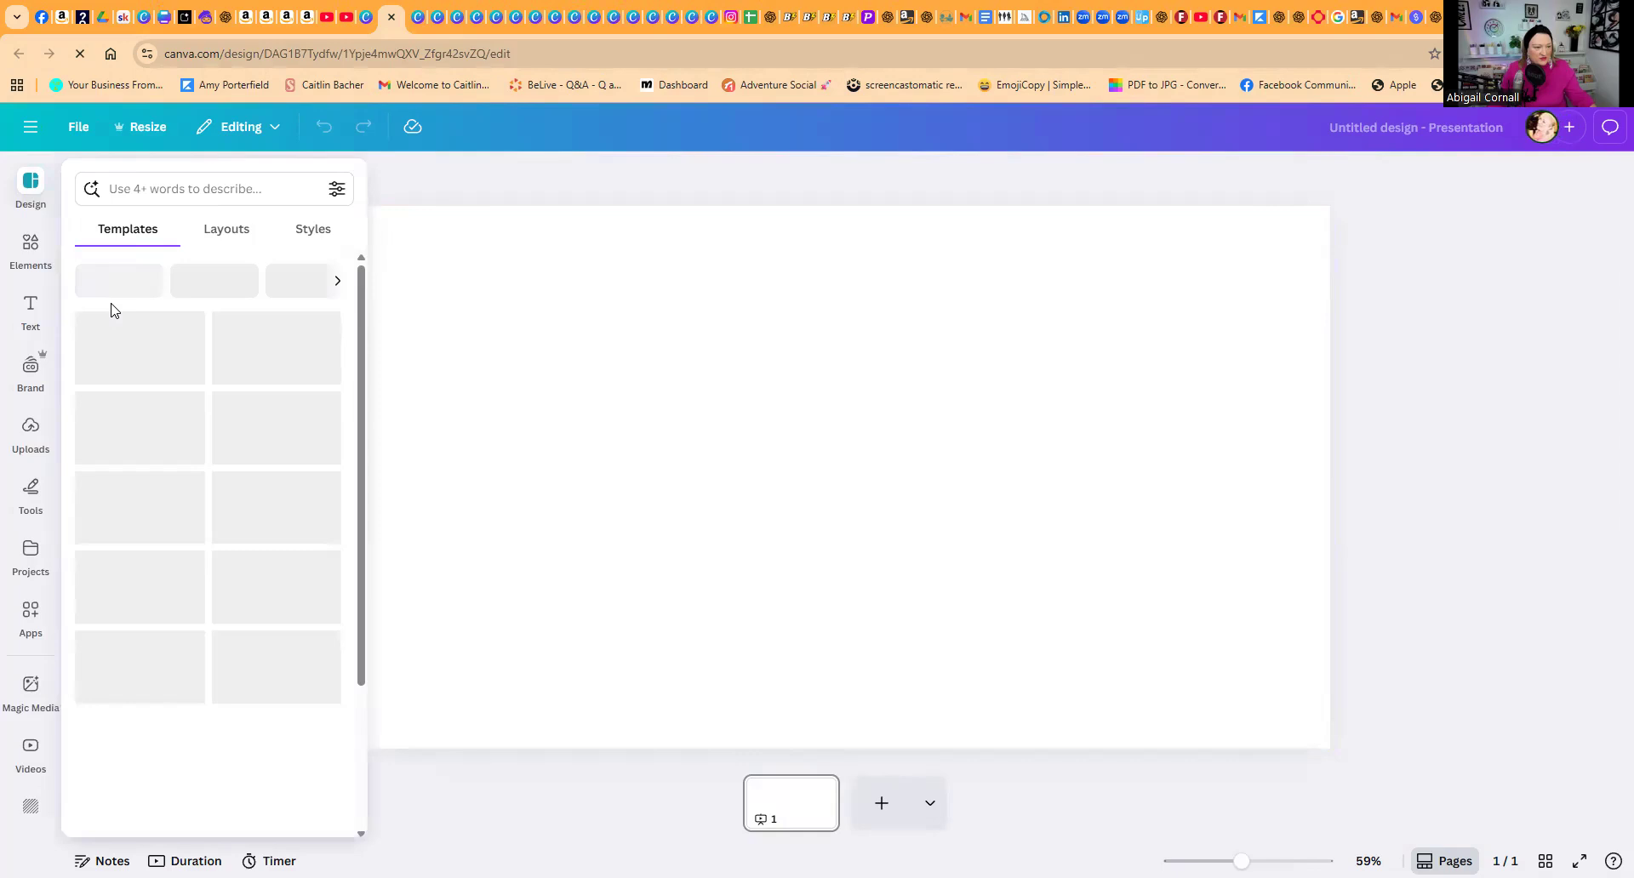
Step: Search the design elements for "iceberg"
{"action": "left_click", "coordinate": [30, 254]}
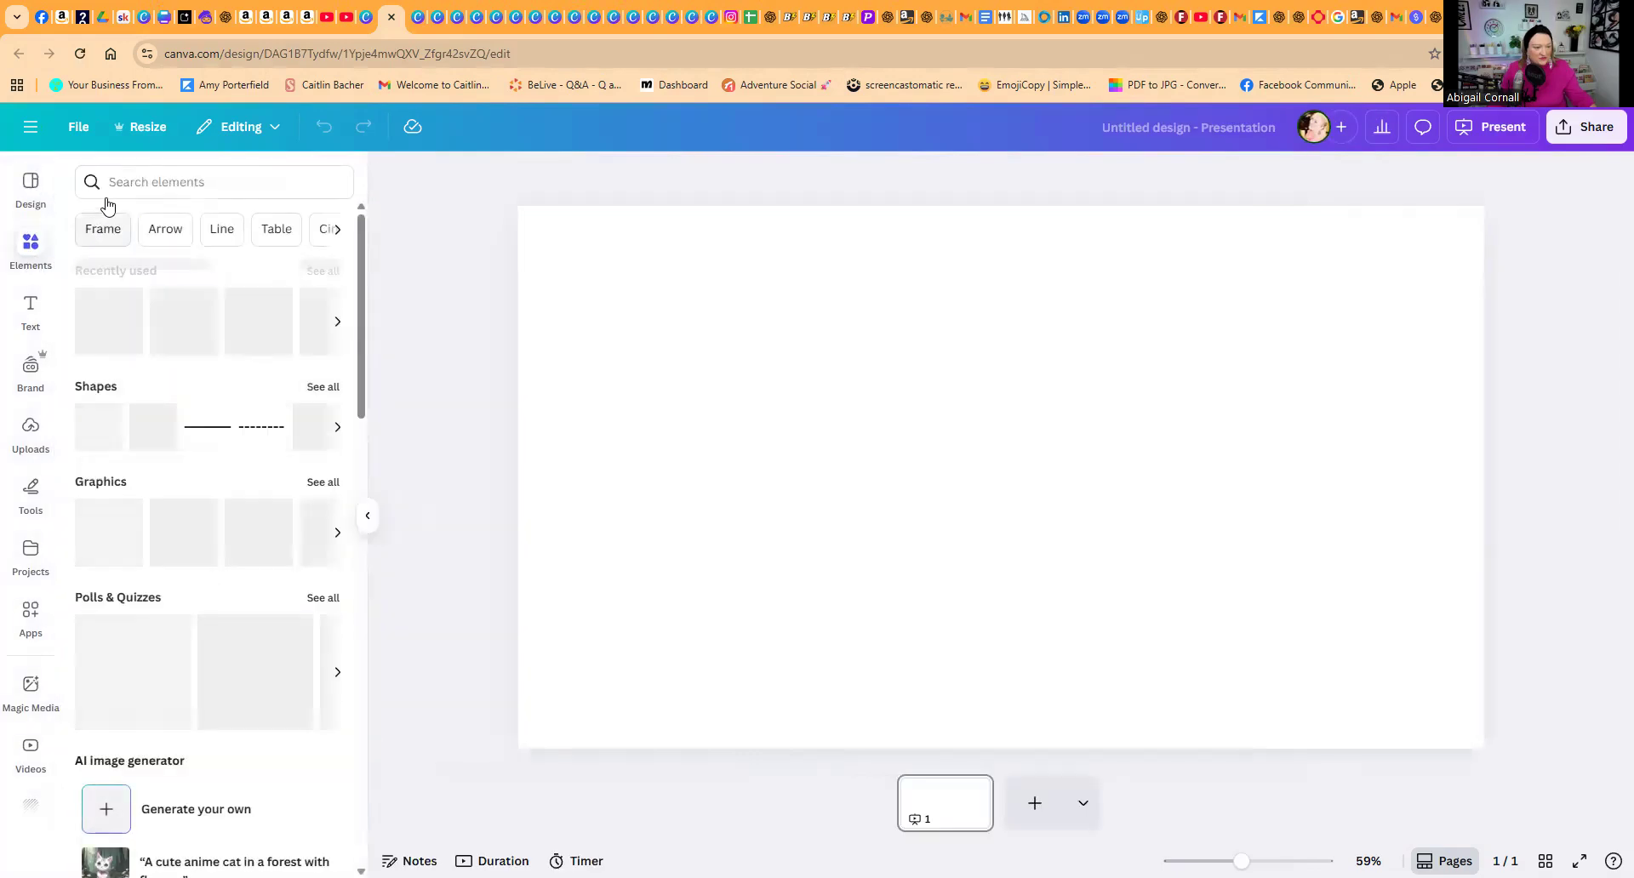
{"action": "left_click", "coordinate": [110, 182]}
{"action": "type", "text": "ic"}
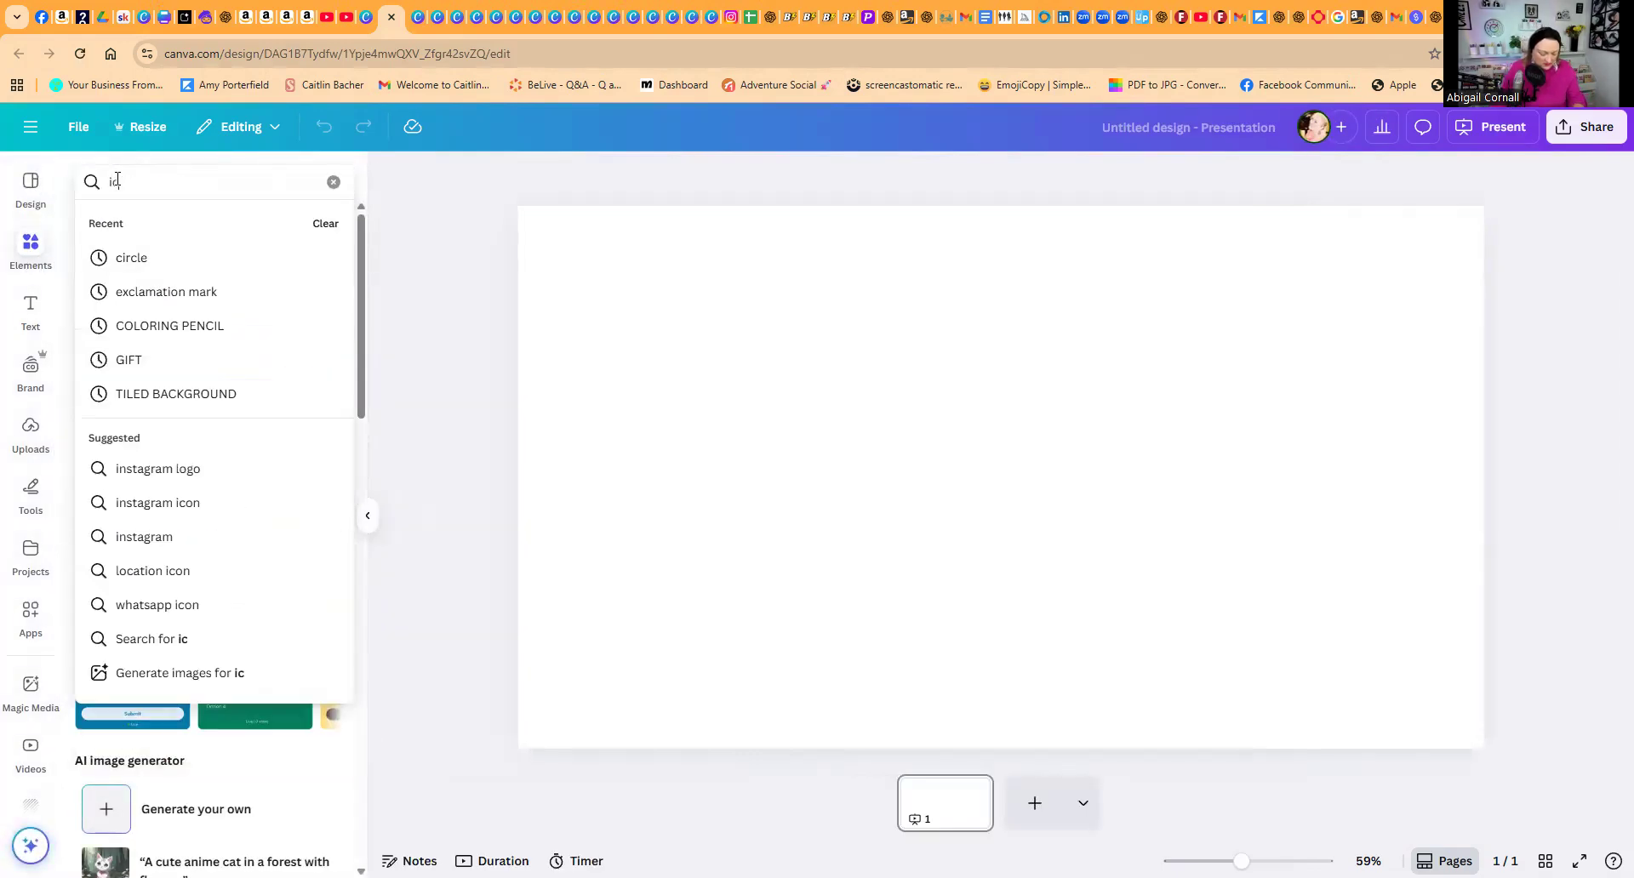
{"action": "type", "text": "eberg"}
{"action": "key", "text": "Return"}
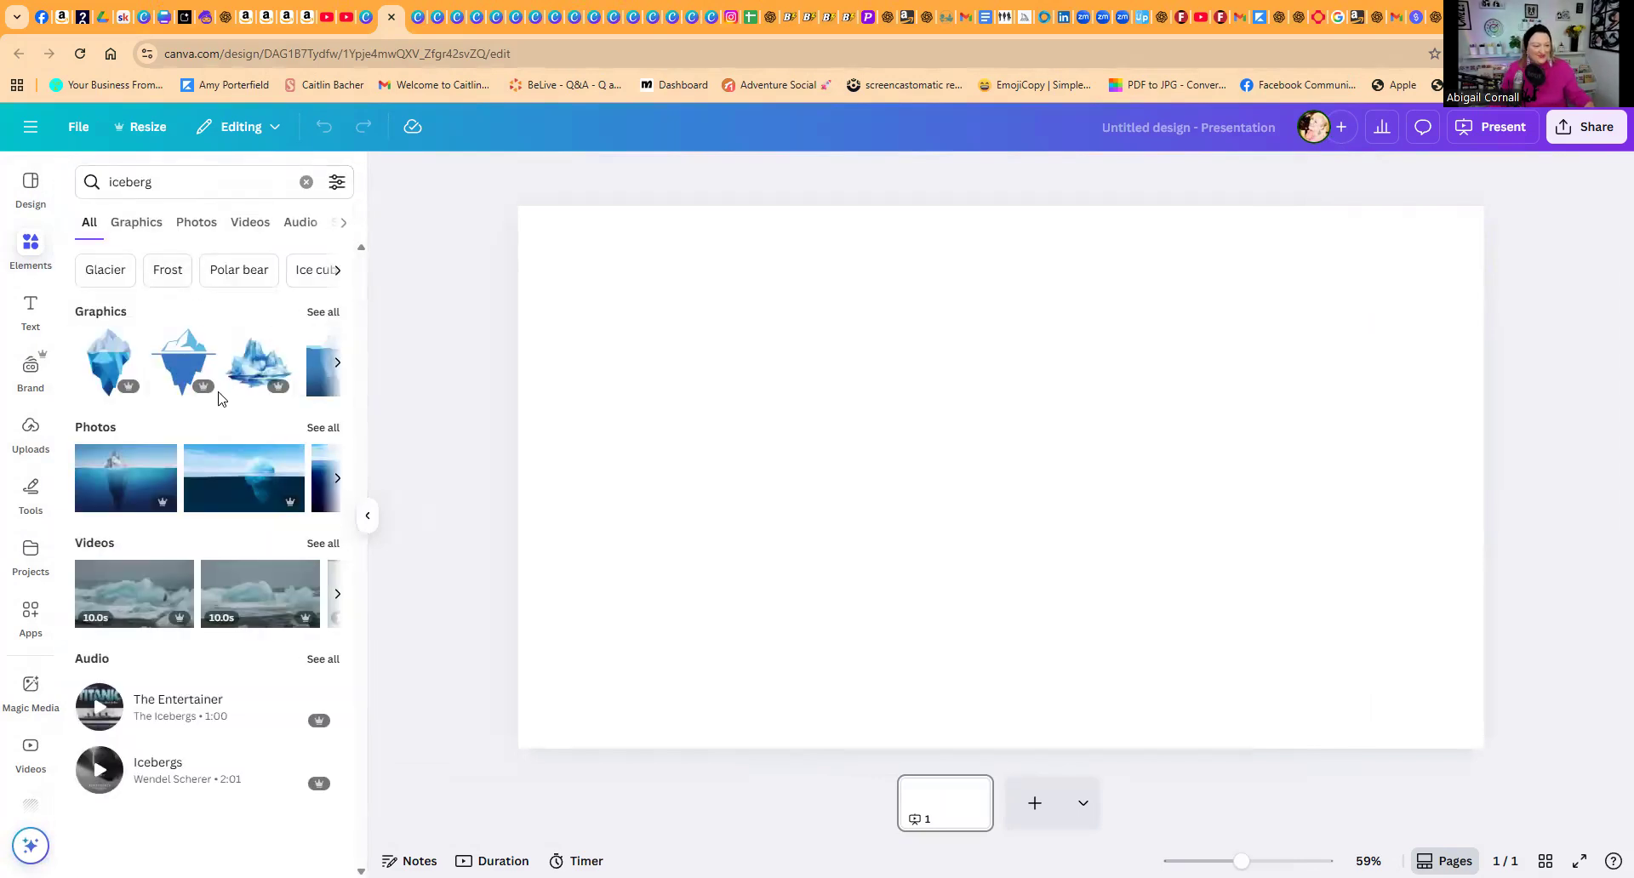
Step: Try the two-tone blue iceberg graphic on the slide, show all iceberg graphics, and delete the inserted one
{"action": "left_click", "coordinate": [179, 364]}
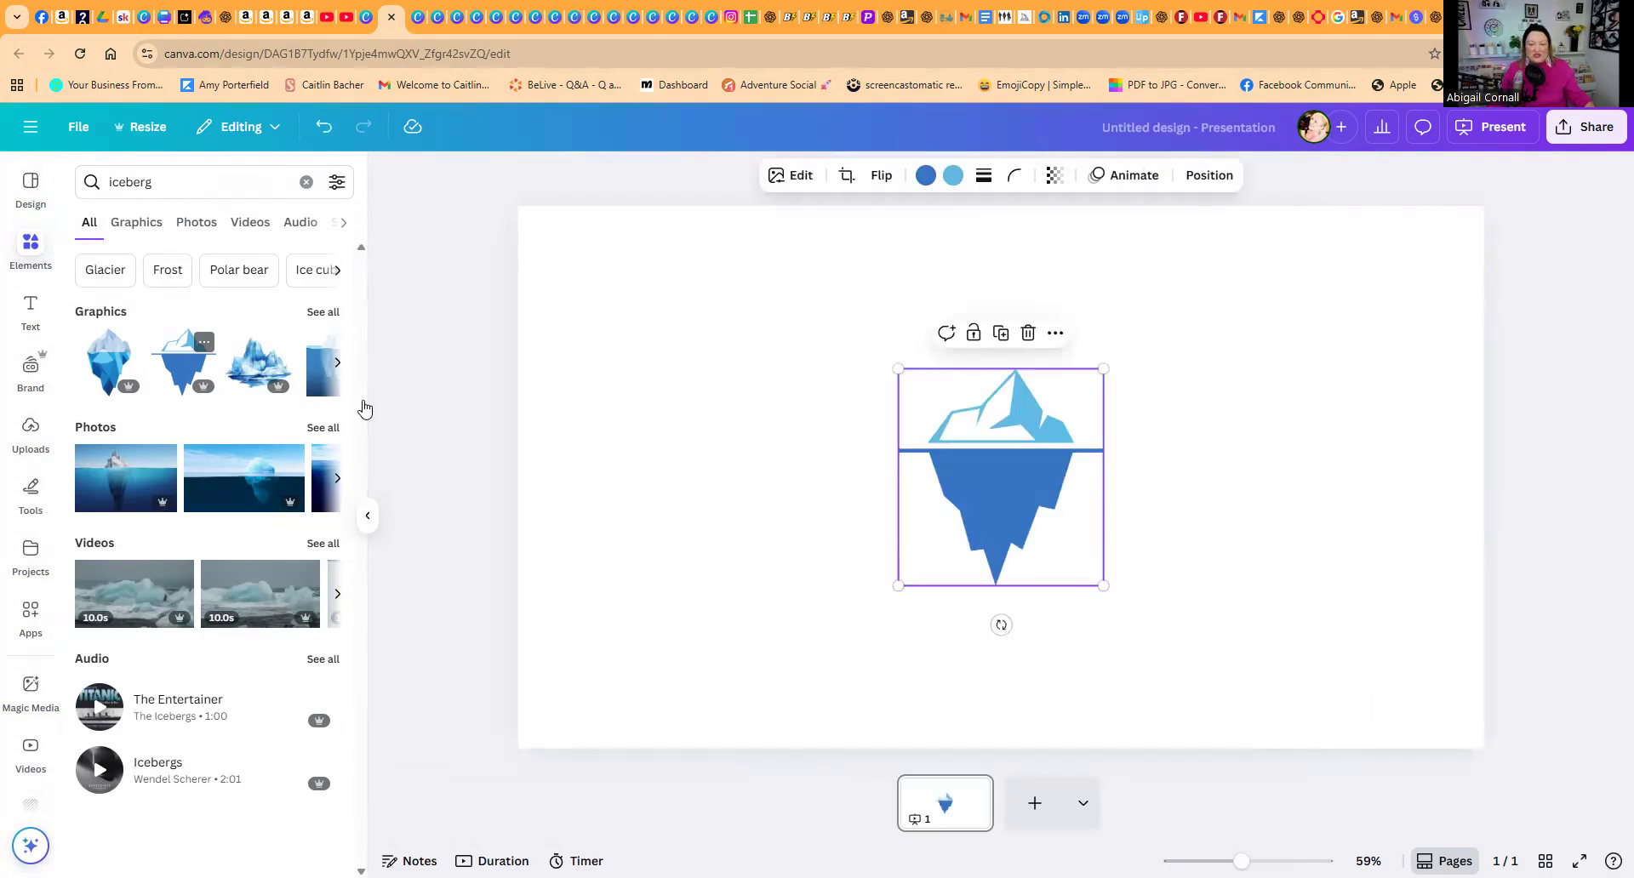
{"action": "left_click", "coordinate": [322, 312]}
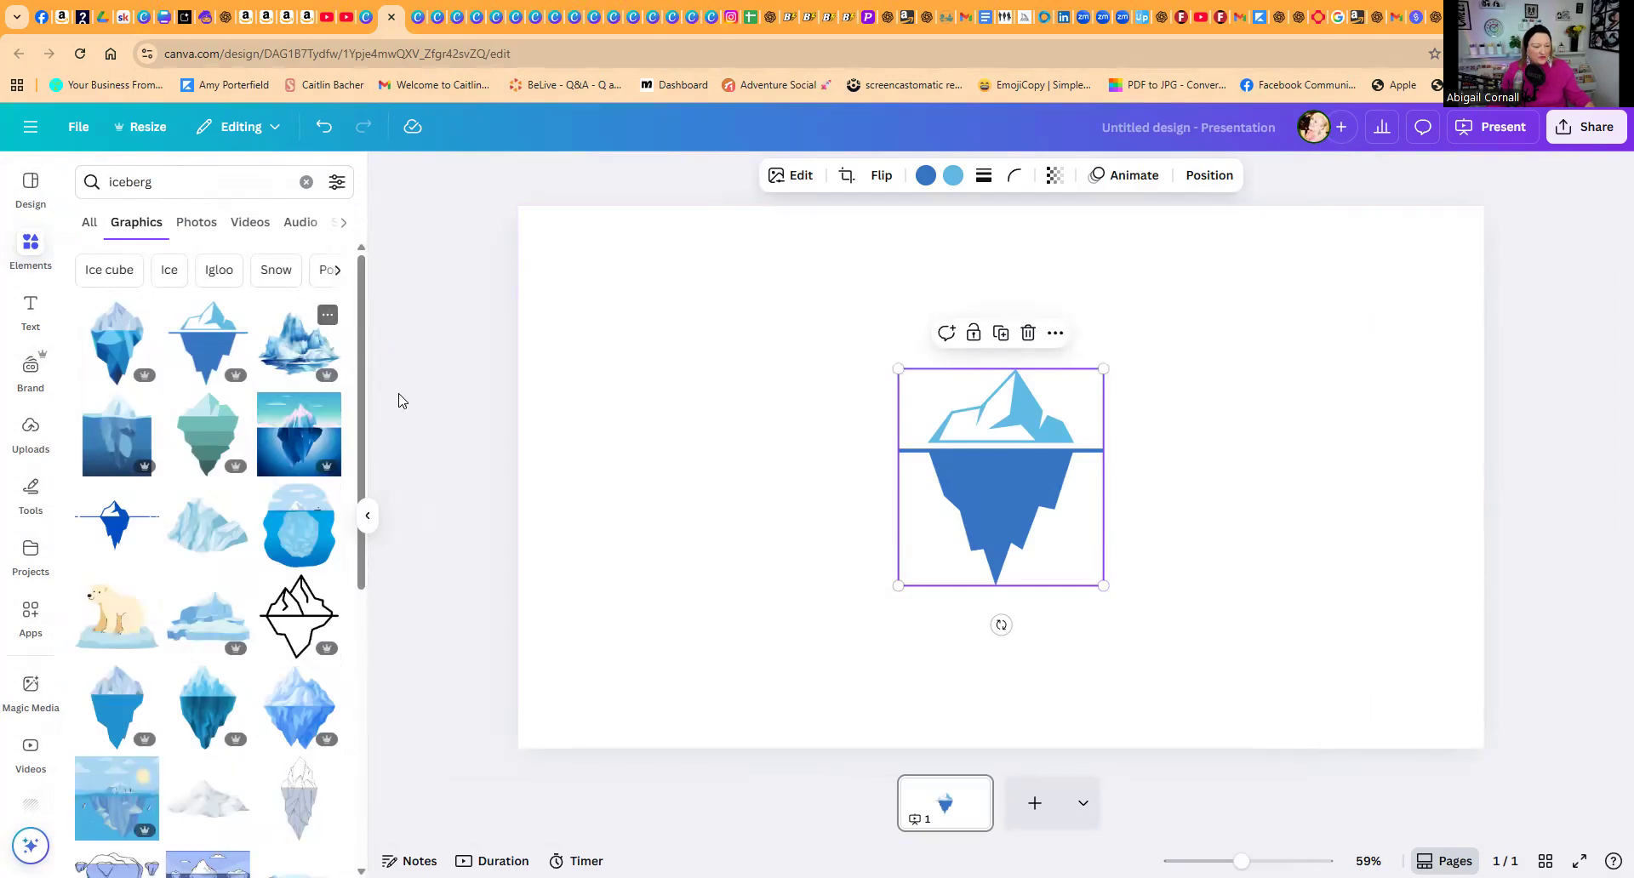
{"action": "key", "text": "Delete"}
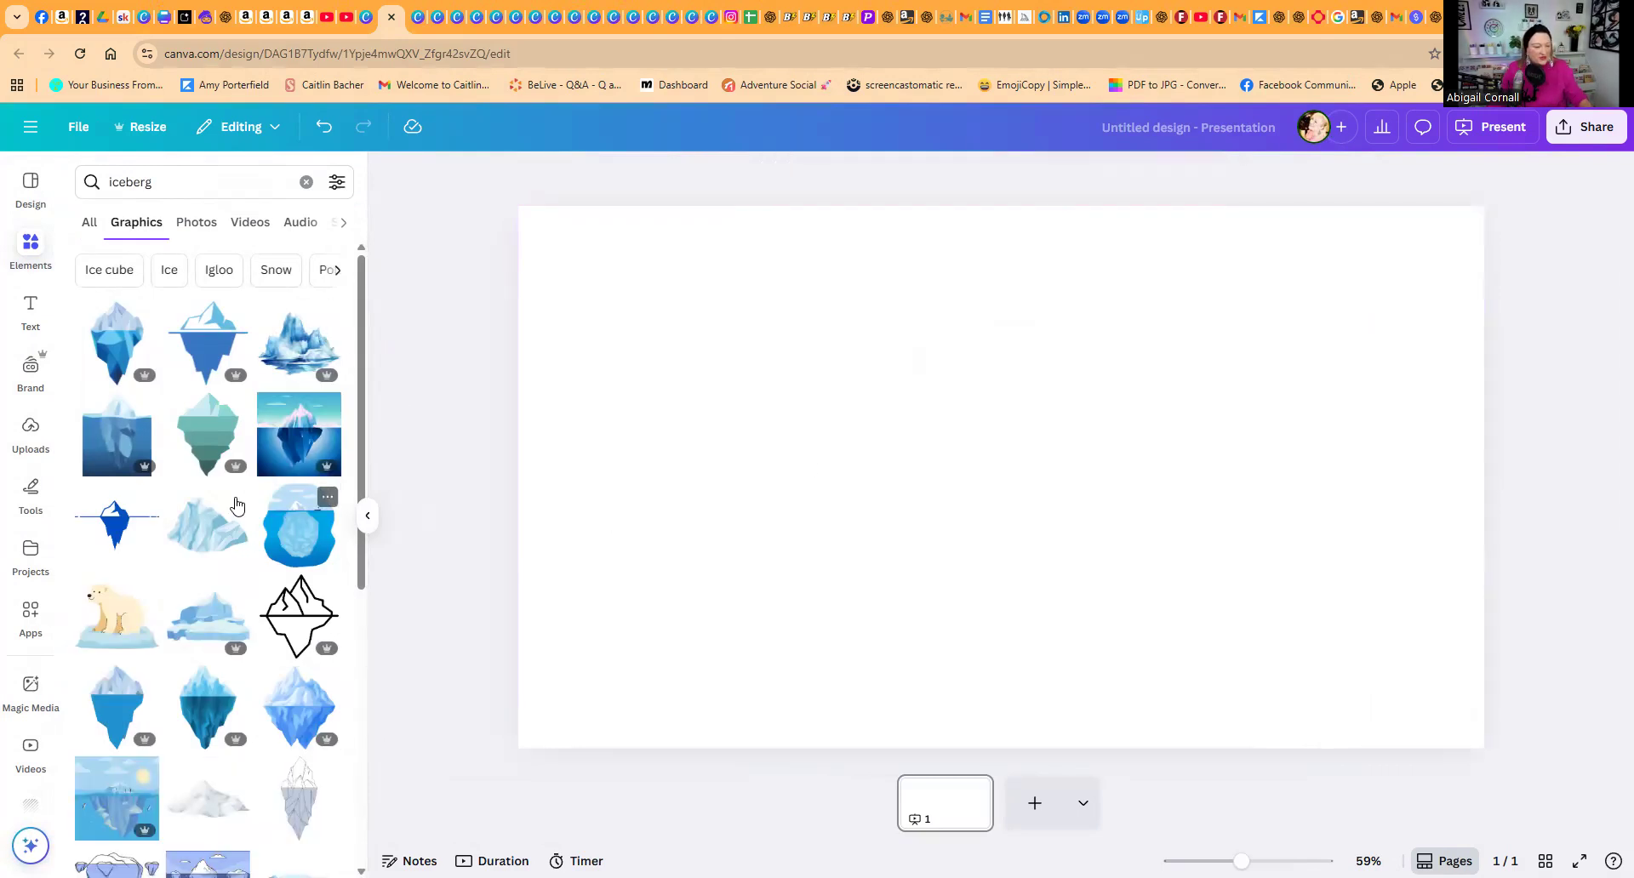
Step: Add the layered teal iceberg graphic, enlarge it to nearly the slide's full height and place it right of centre
{"action": "left_click", "coordinate": [208, 433]}
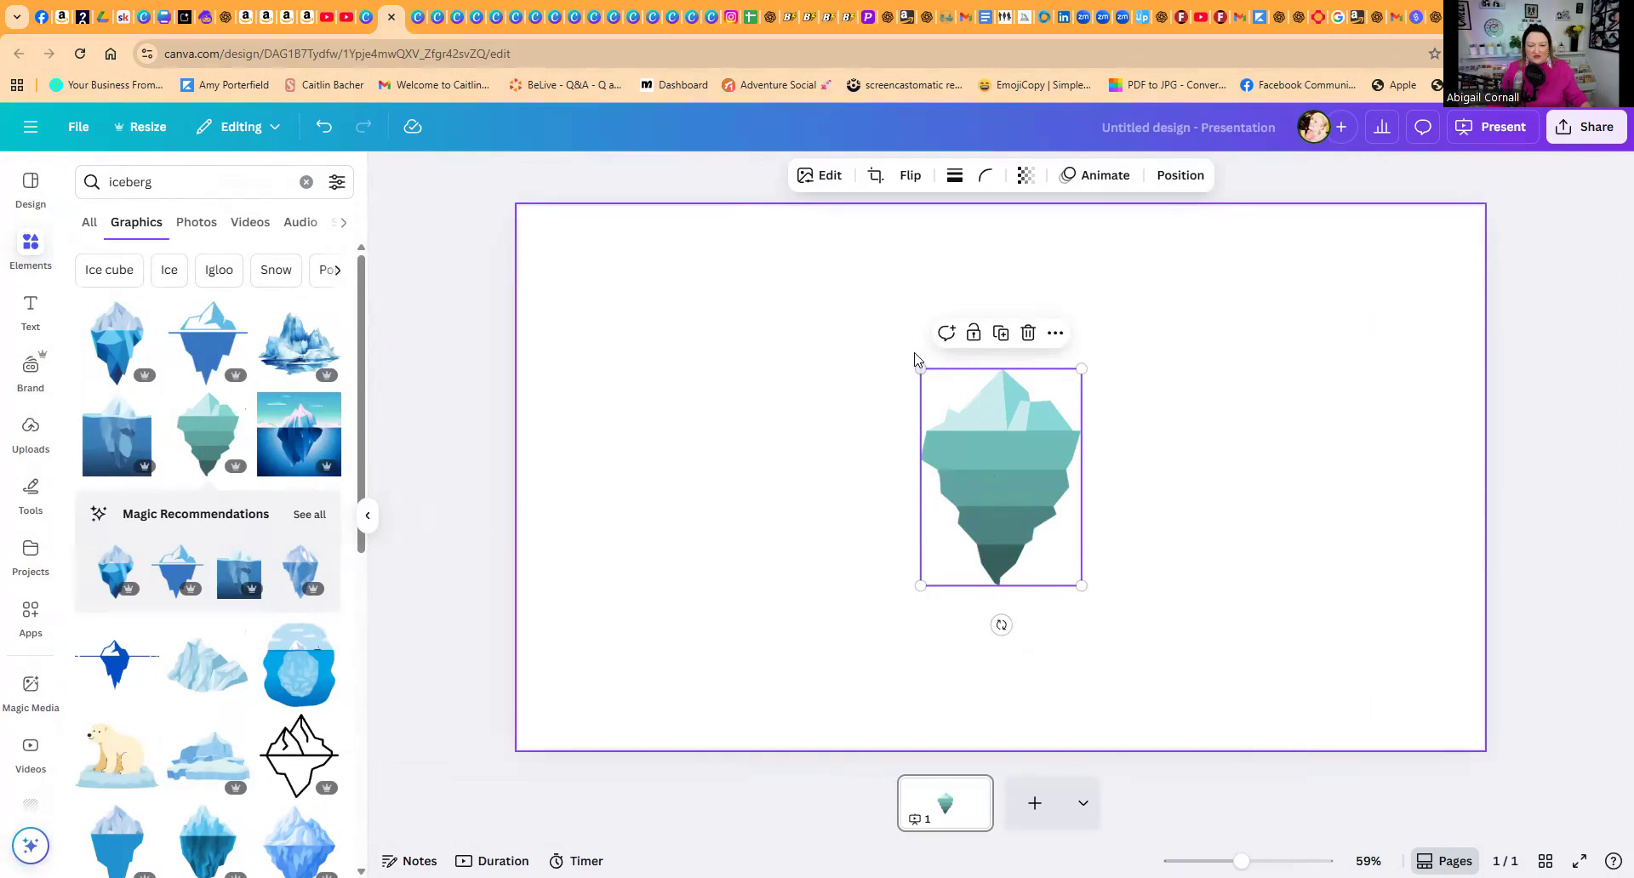
{"action": "left_click_drag", "start_coordinate": [919, 367], "coordinate": [748, 272]}
{"action": "left_click_drag", "start_coordinate": [1097, 589], "coordinate": [1239, 704]}
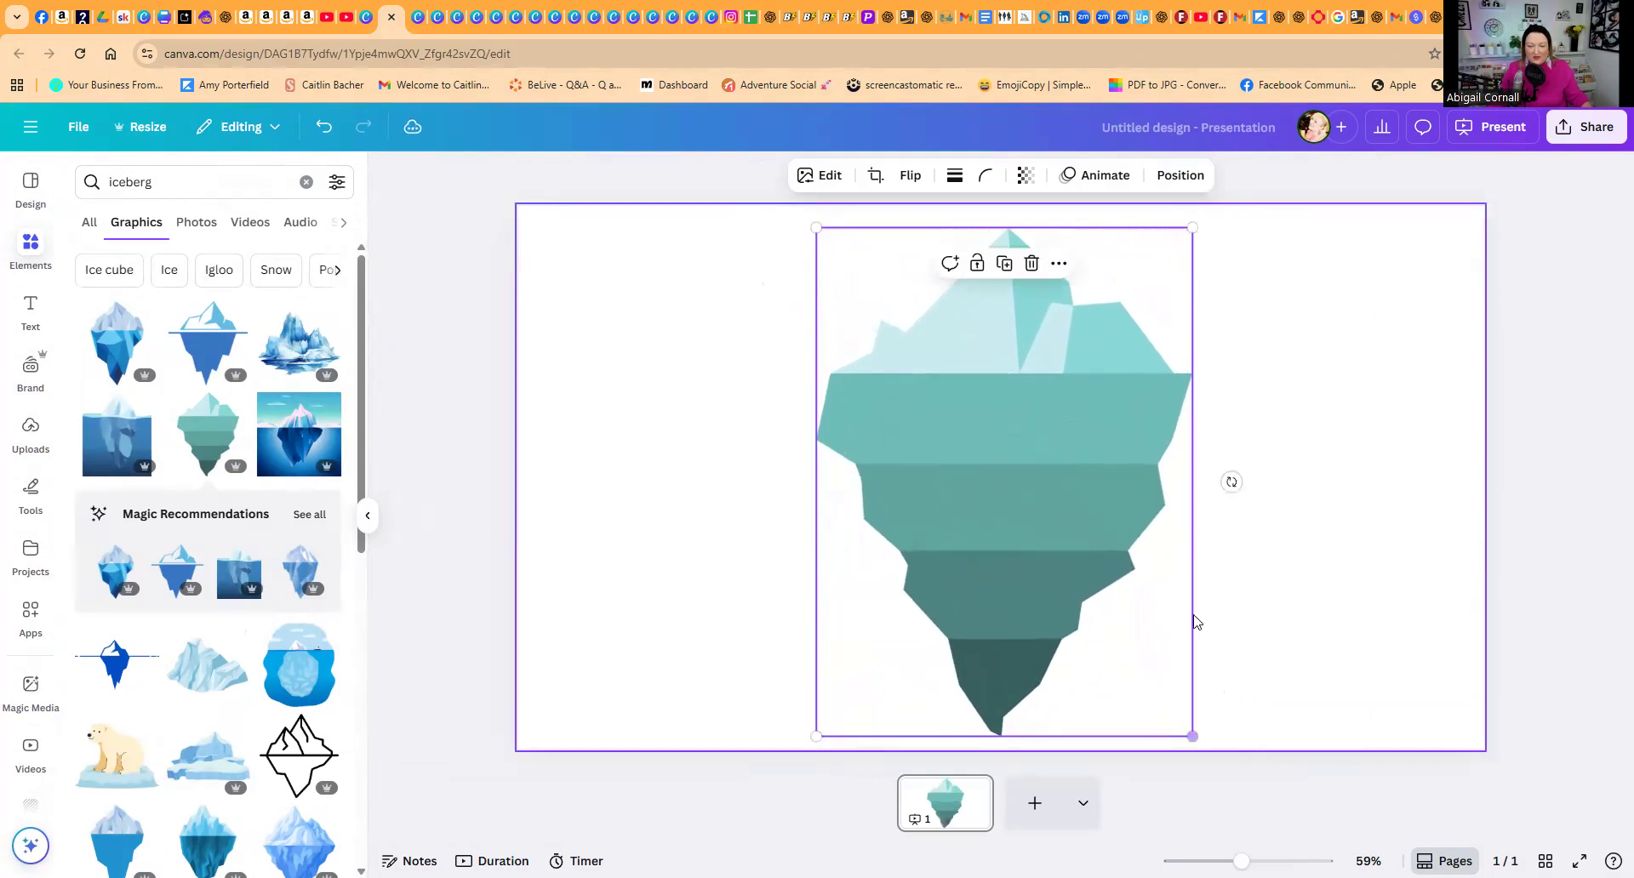
{"action": "left_click_drag", "start_coordinate": [1098, 538], "coordinate": [1222, 541]}
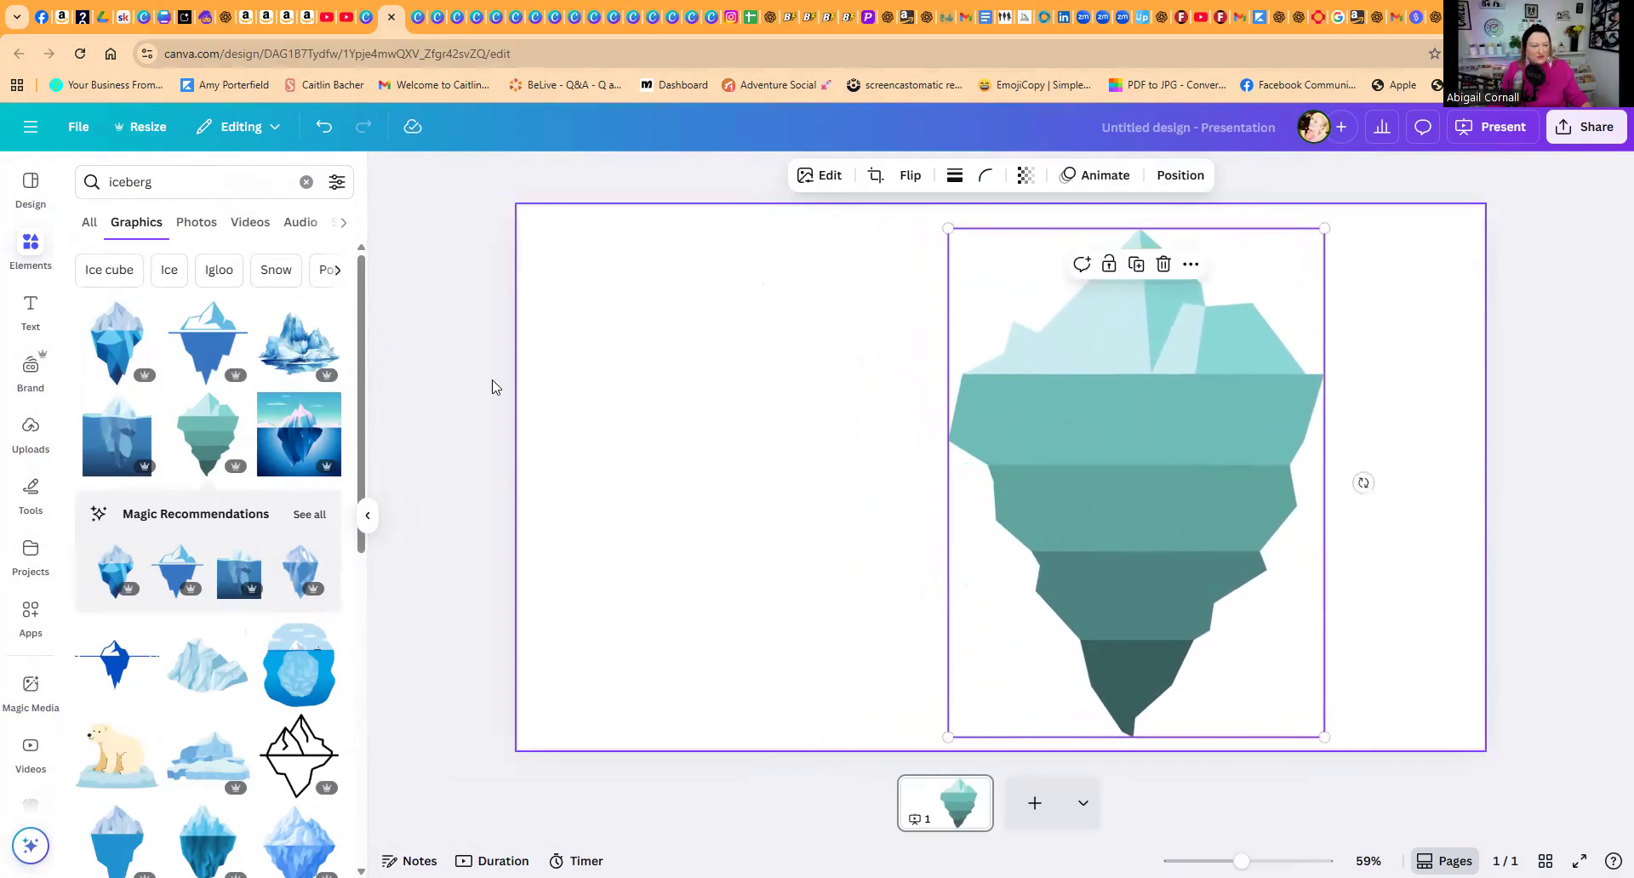
Step: Add a heading text box, widen it to about 651 and place it beside the iceberg's upper part
{"action": "left_click", "coordinate": [30, 309]}
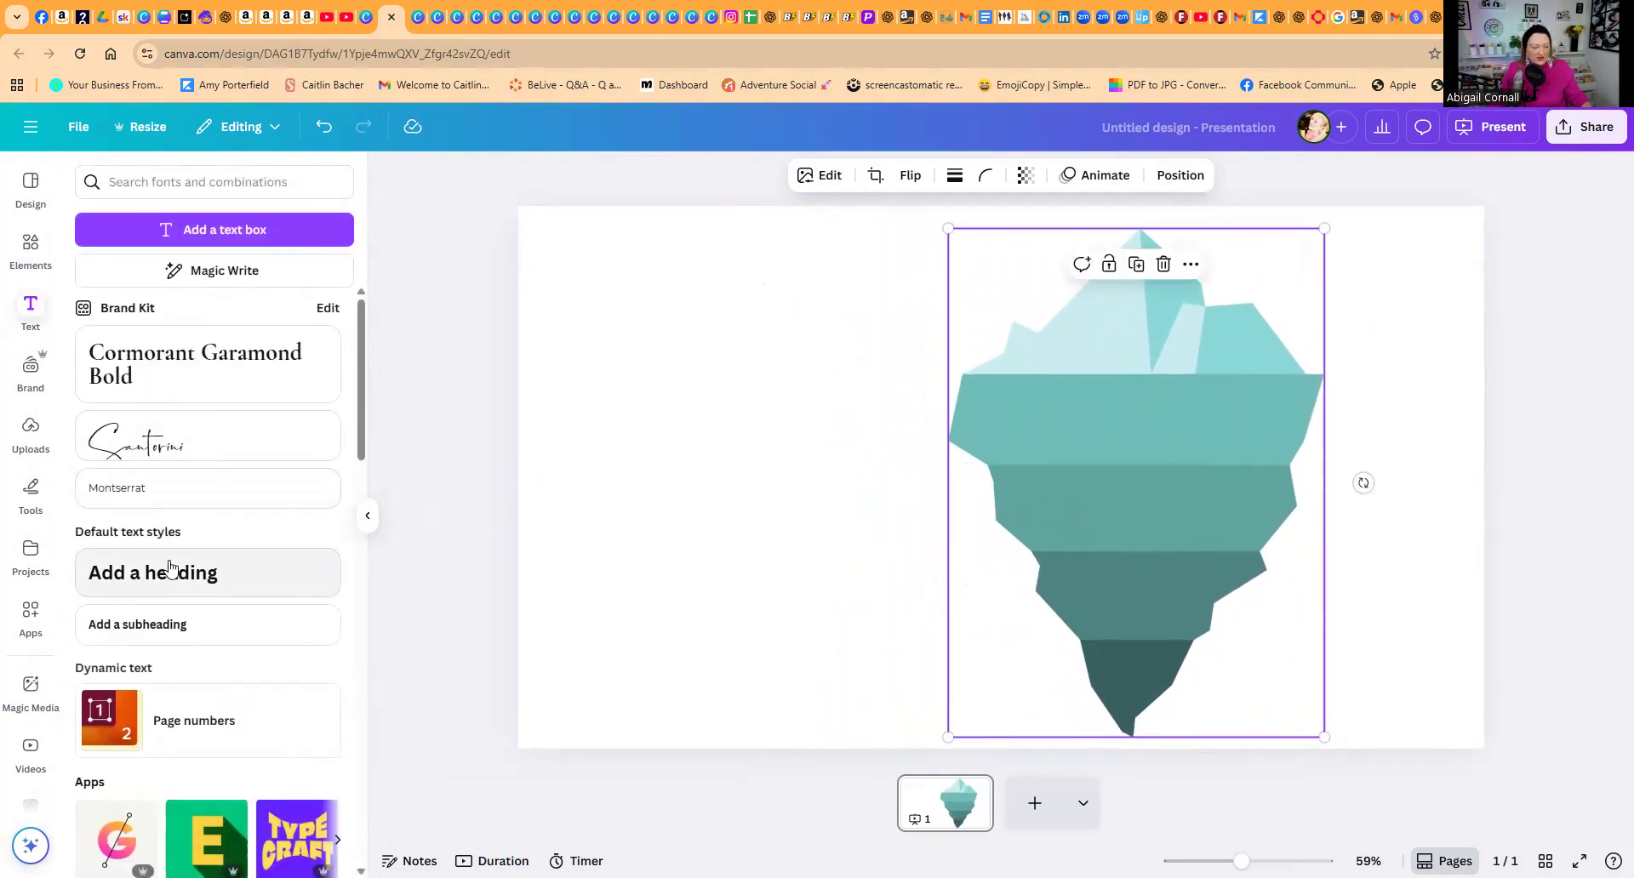
{"action": "left_click", "coordinate": [168, 572]}
{"action": "left_click_drag", "start_coordinate": [1214, 514], "coordinate": [941, 468]}
{"action": "left_click_drag", "start_coordinate": [784, 453], "coordinate": [613, 453]}
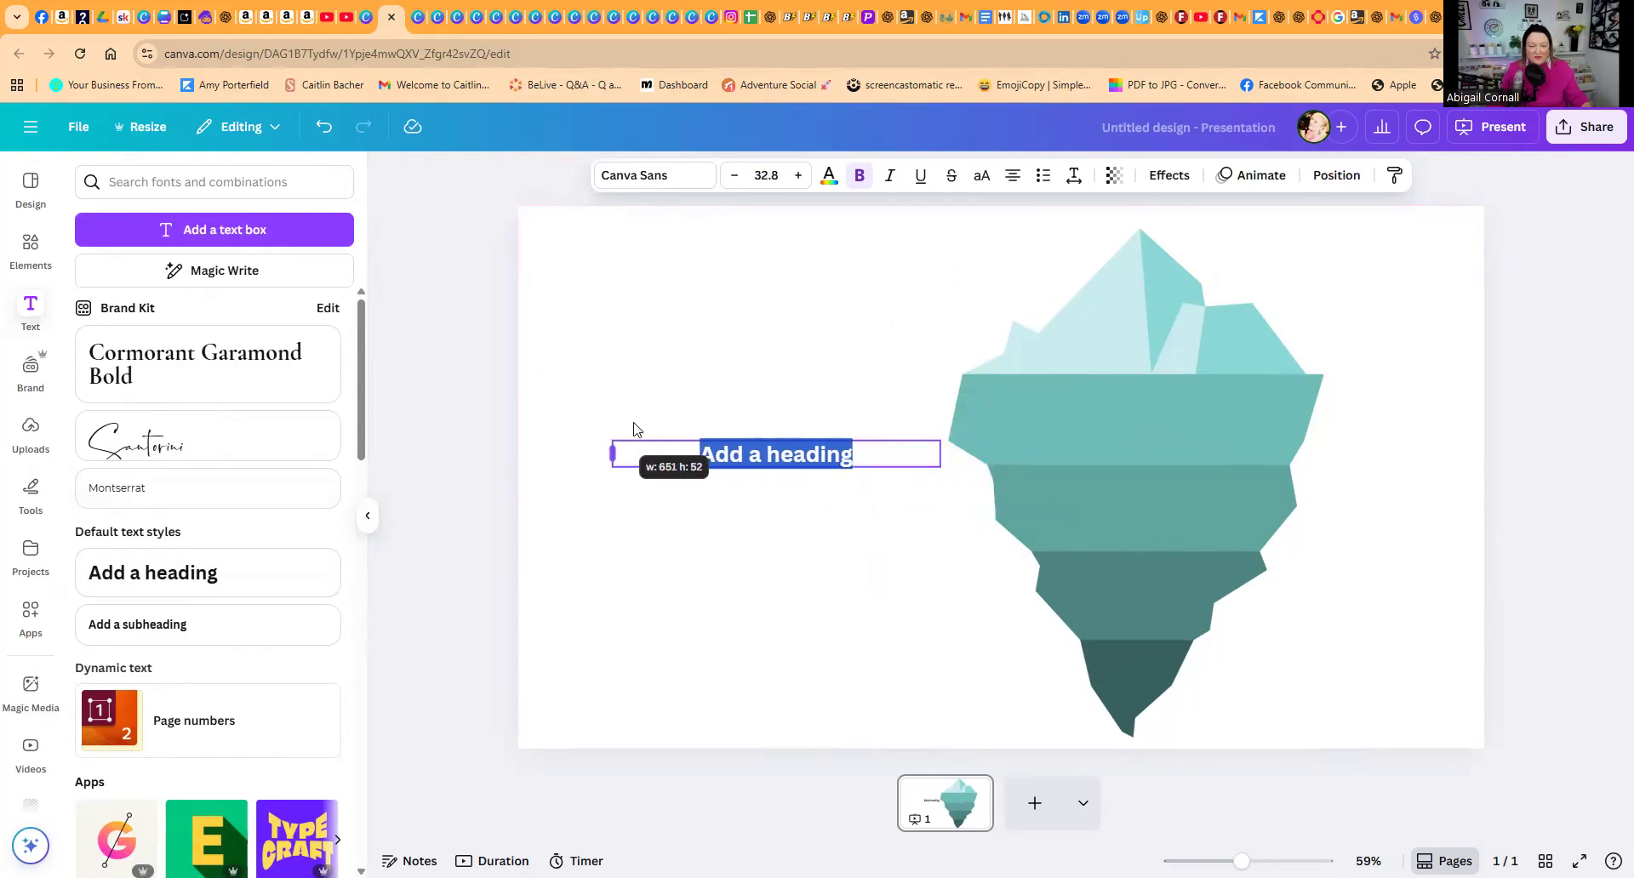
{"action": "left_click", "coordinate": [689, 387]}
{"action": "left_click_drag", "start_coordinate": [736, 451], "coordinate": [696, 356]}
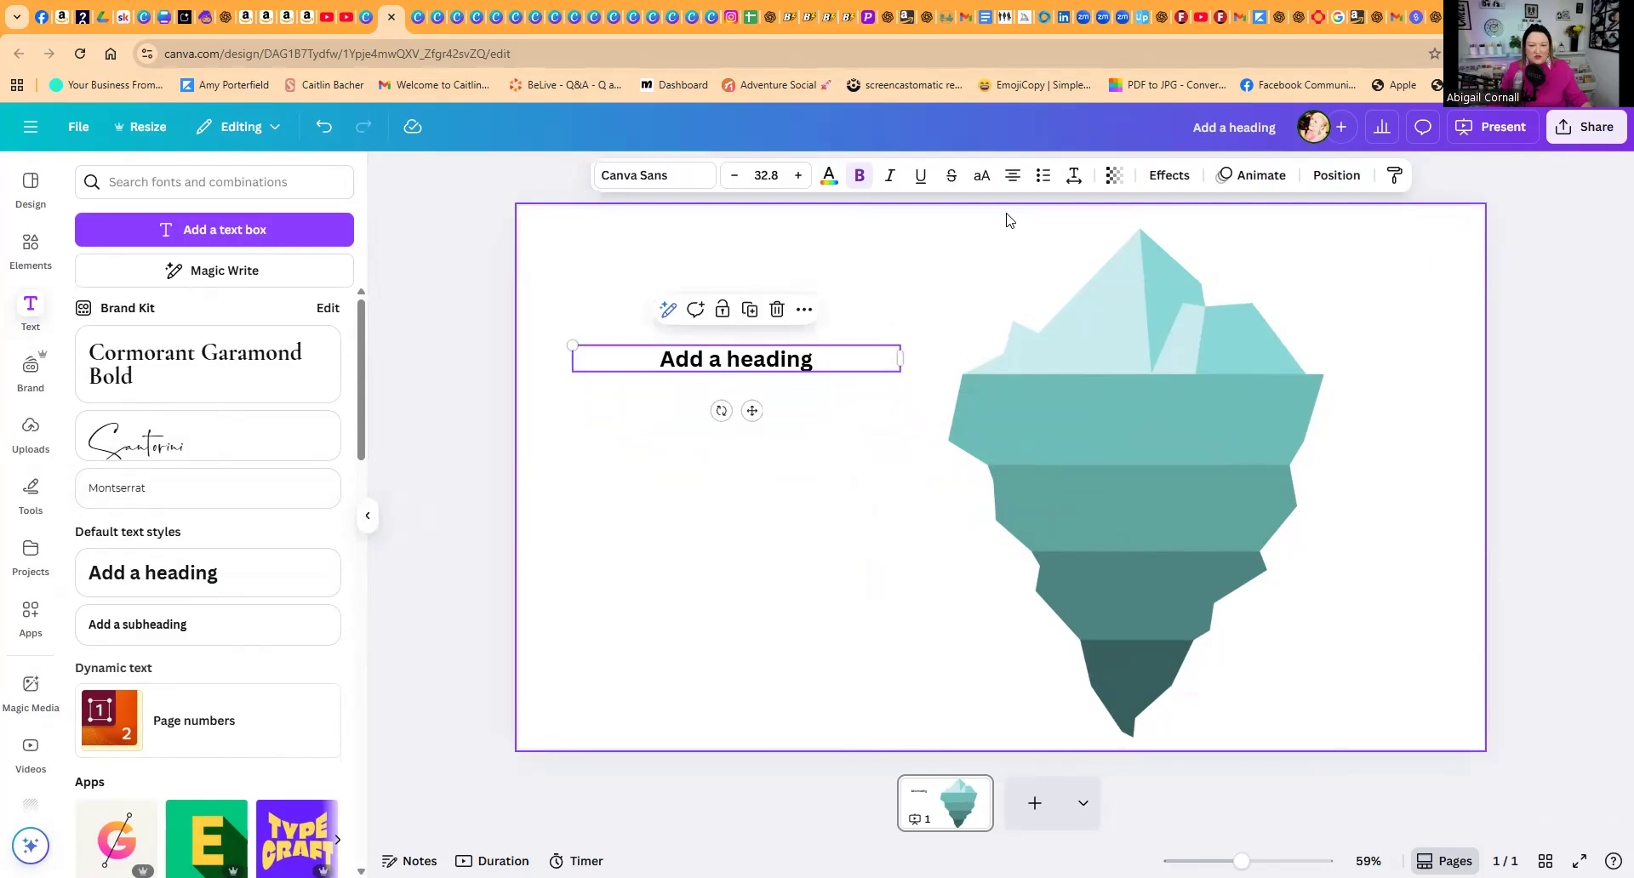
Step: Right-align the heading and replace its text with "Selling Organically"
{"action": "left_click", "coordinate": [1008, 180]}
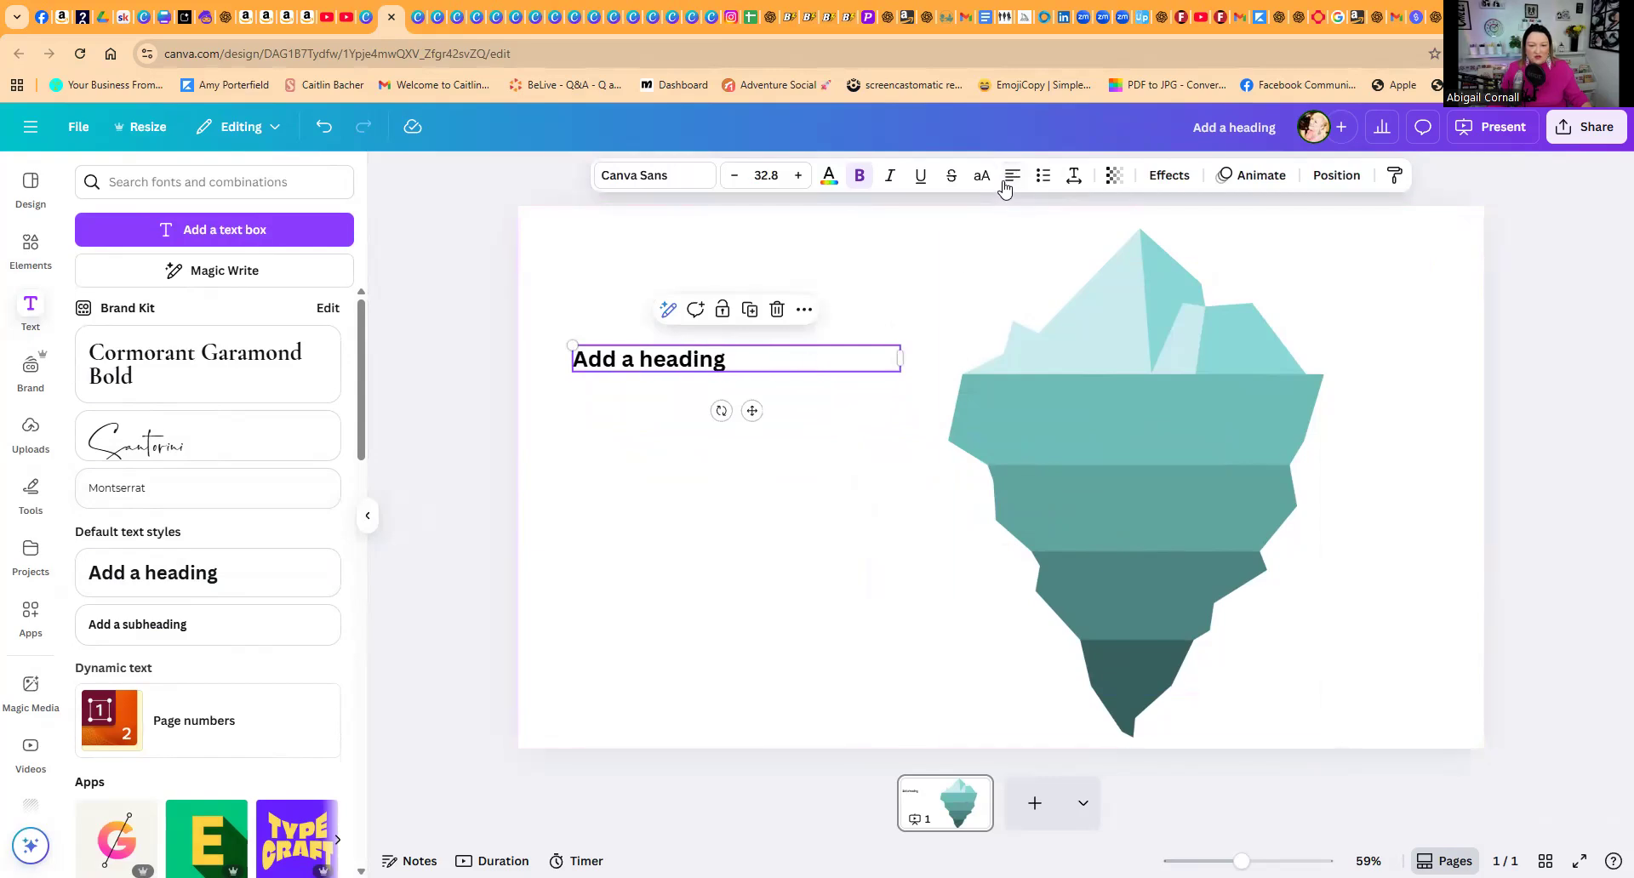
{"action": "left_click", "coordinate": [1010, 179]}
{"action": "left_click", "coordinate": [870, 357]}
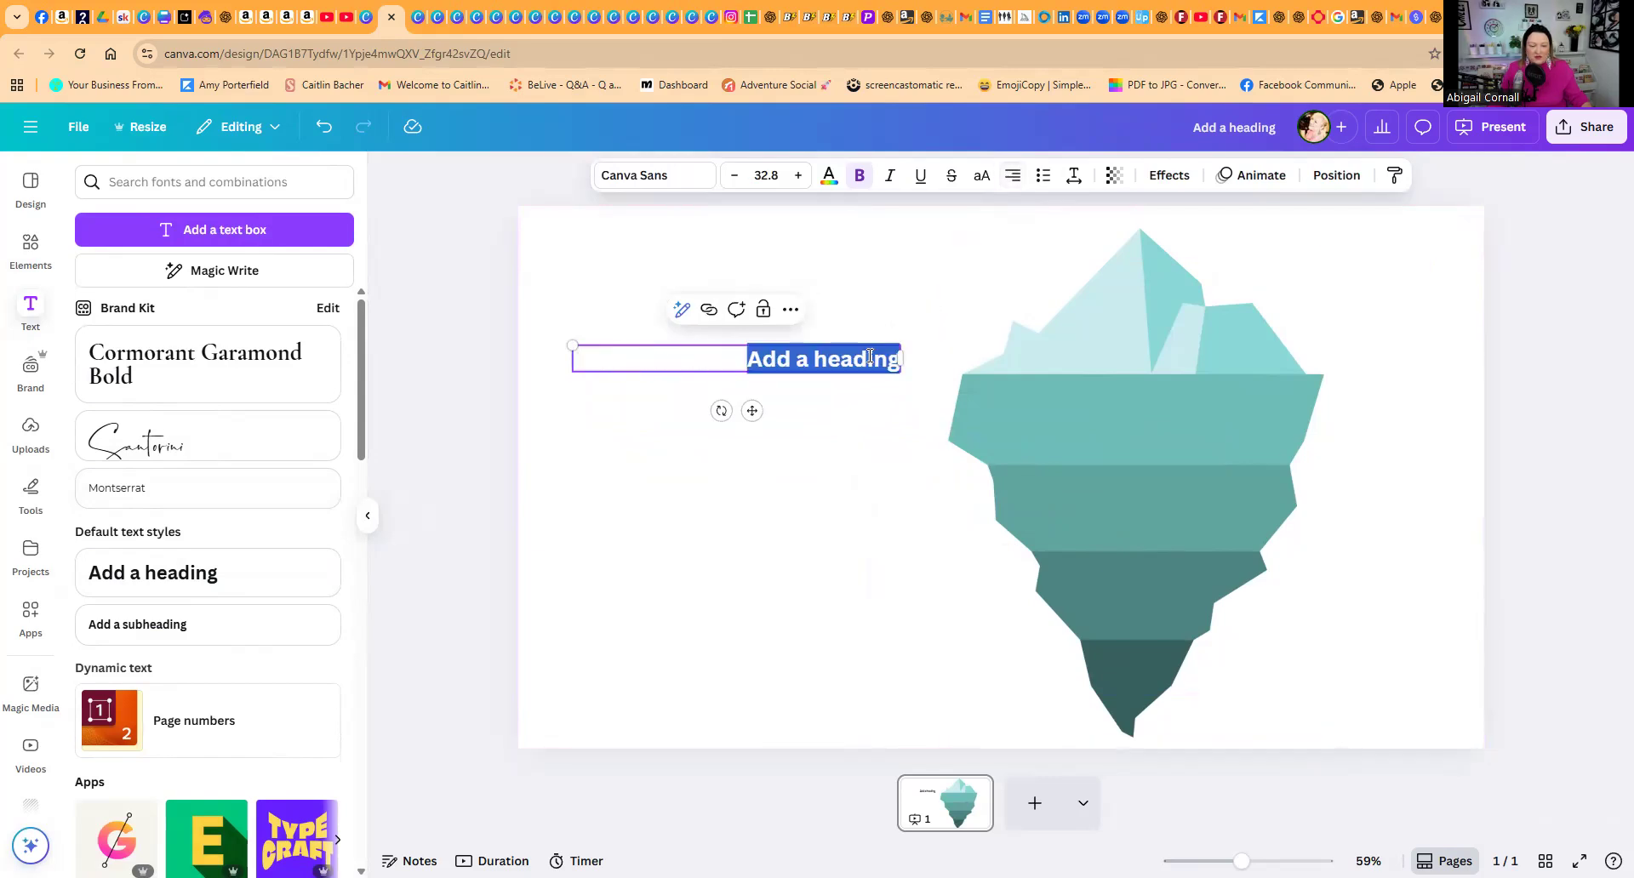
{"action": "type", "text": "Se"}
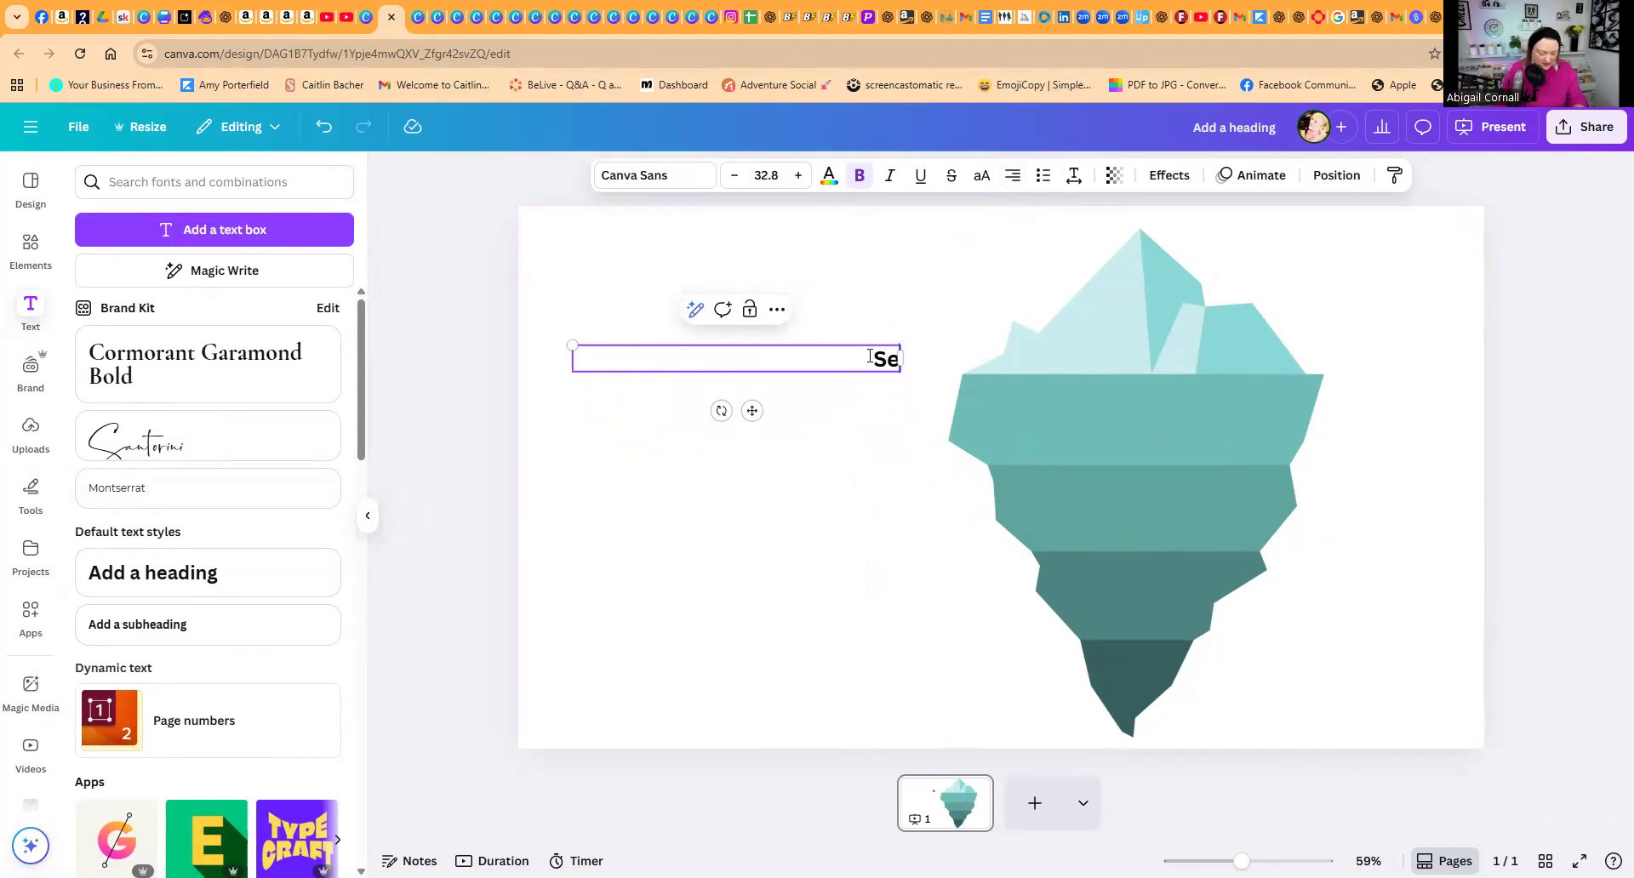
{"action": "type", "text": "lling Organically"}
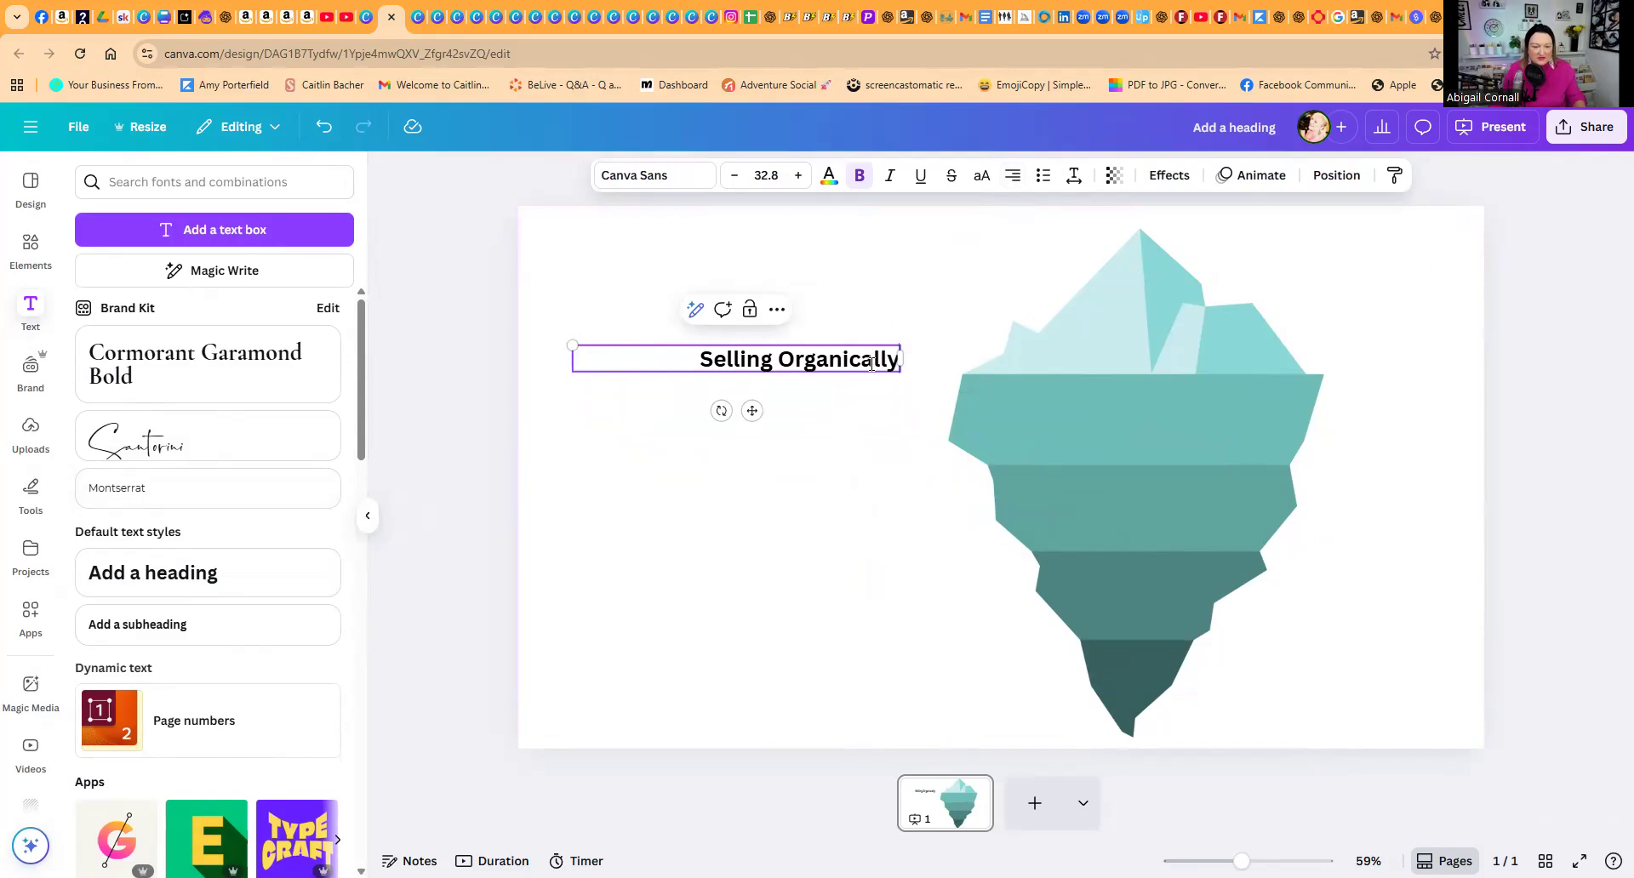
Step: Move the heading up beside the iceberg's tip, duplicate it, and change the upper one's text to "Bestsellers"
{"action": "left_click", "coordinate": [911, 430]}
{"action": "left_click_drag", "start_coordinate": [860, 352], "coordinate": [883, 241]}
{"action": "left_click", "coordinate": [839, 261]}
{"action": "double_click", "coordinate": [883, 241]}
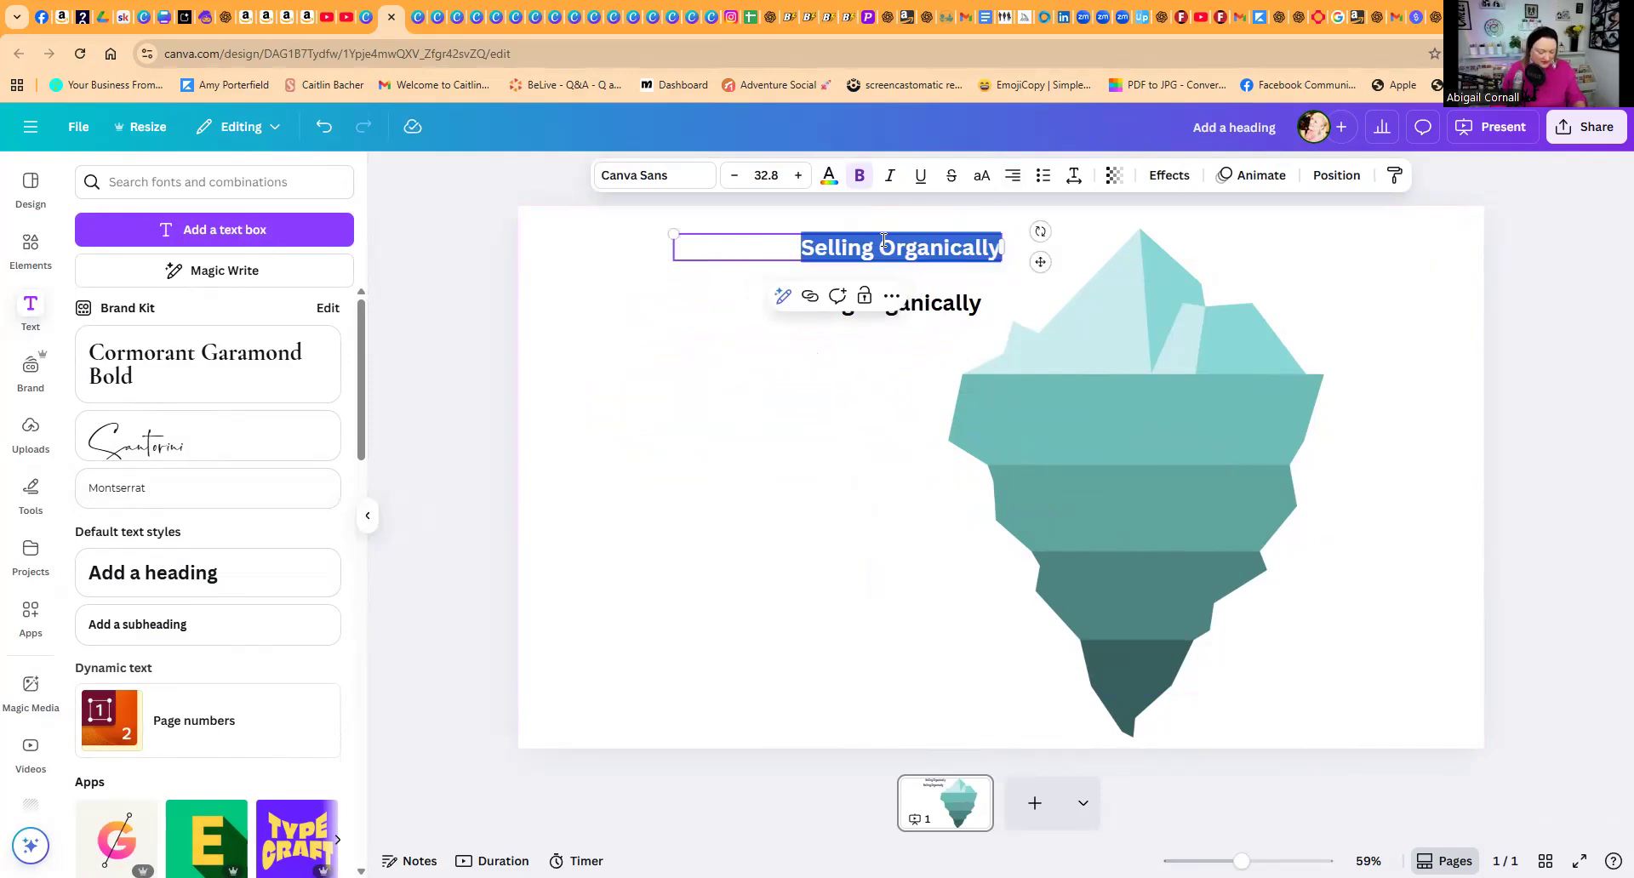
{"action": "type", "text": "Bestse"}
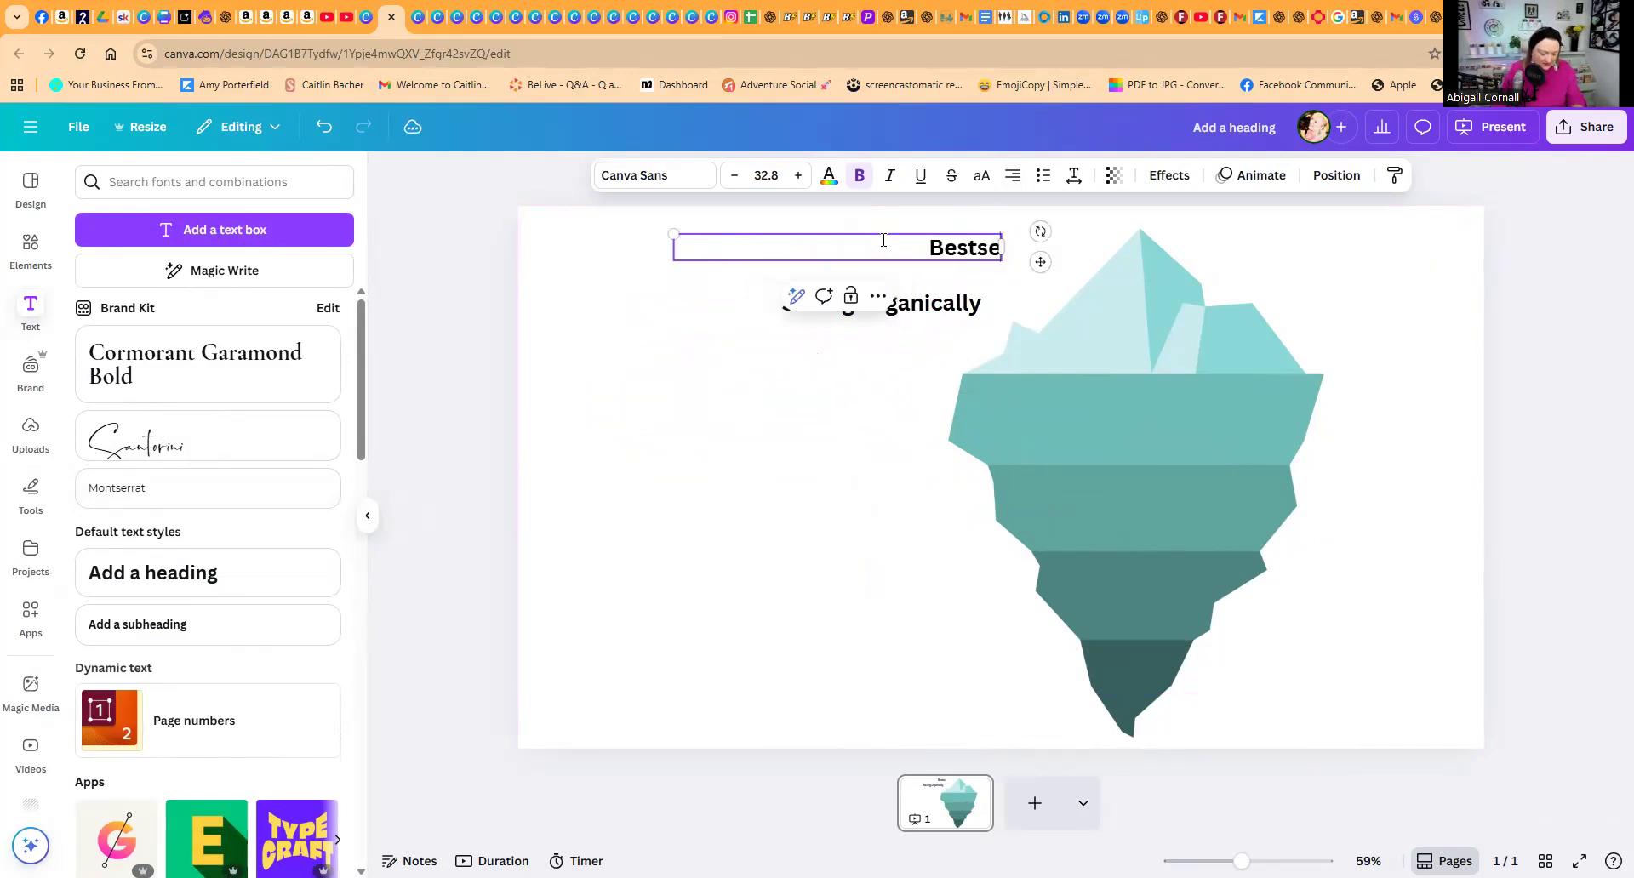
{"action": "type", "text": "llers"}
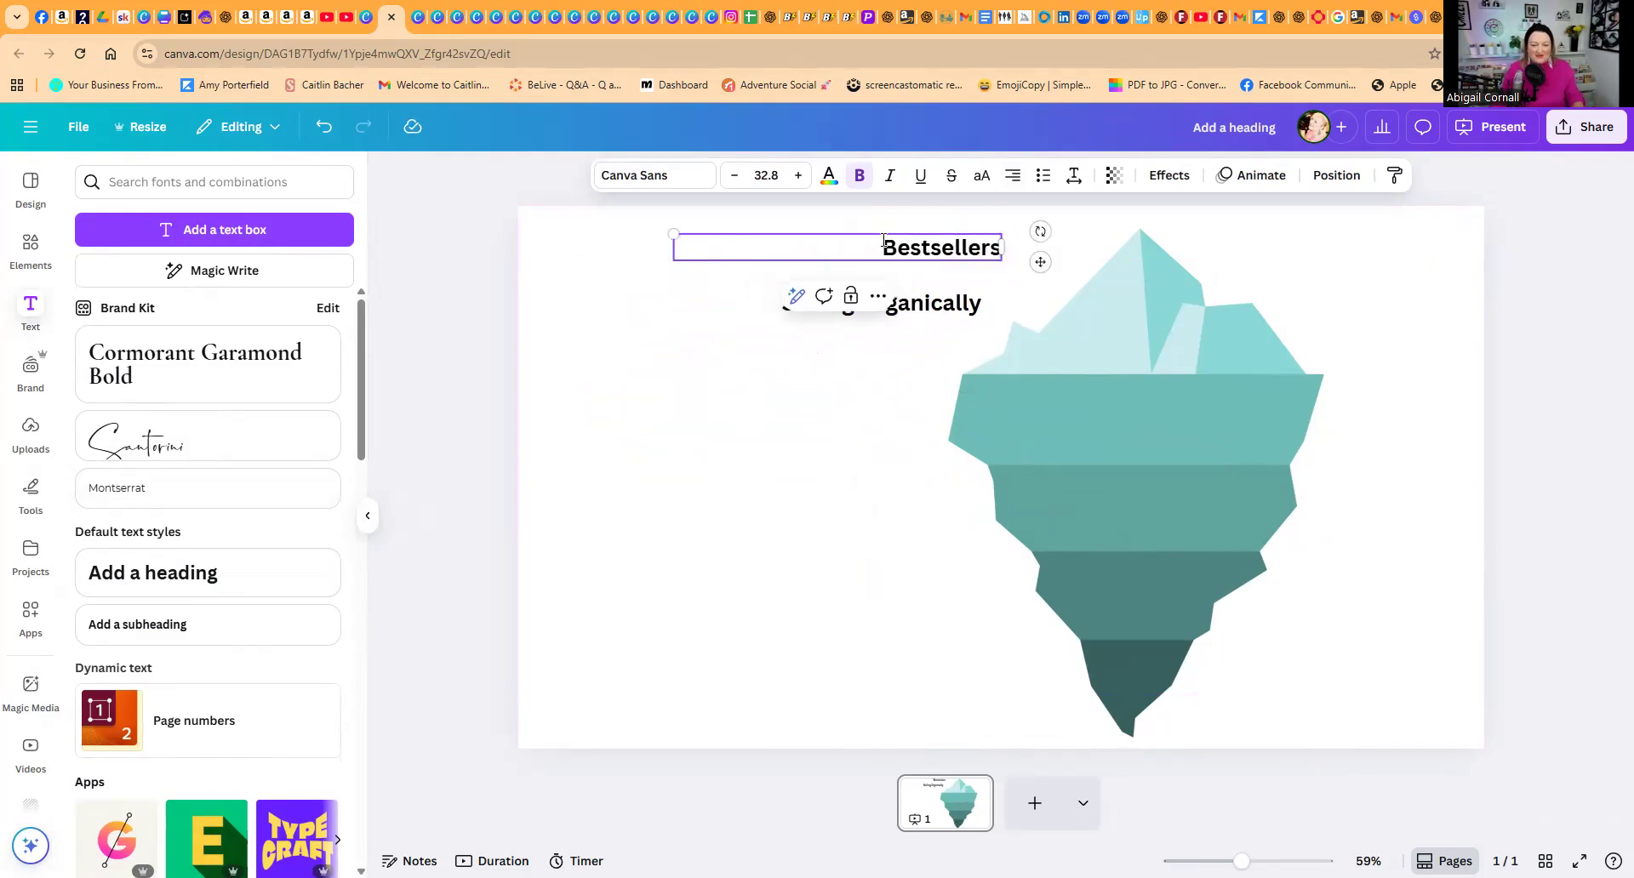
Step: Duplicate the "Selling Organically" heading
{"action": "left_click", "coordinate": [870, 335]}
{"action": "left_click", "coordinate": [890, 311]}
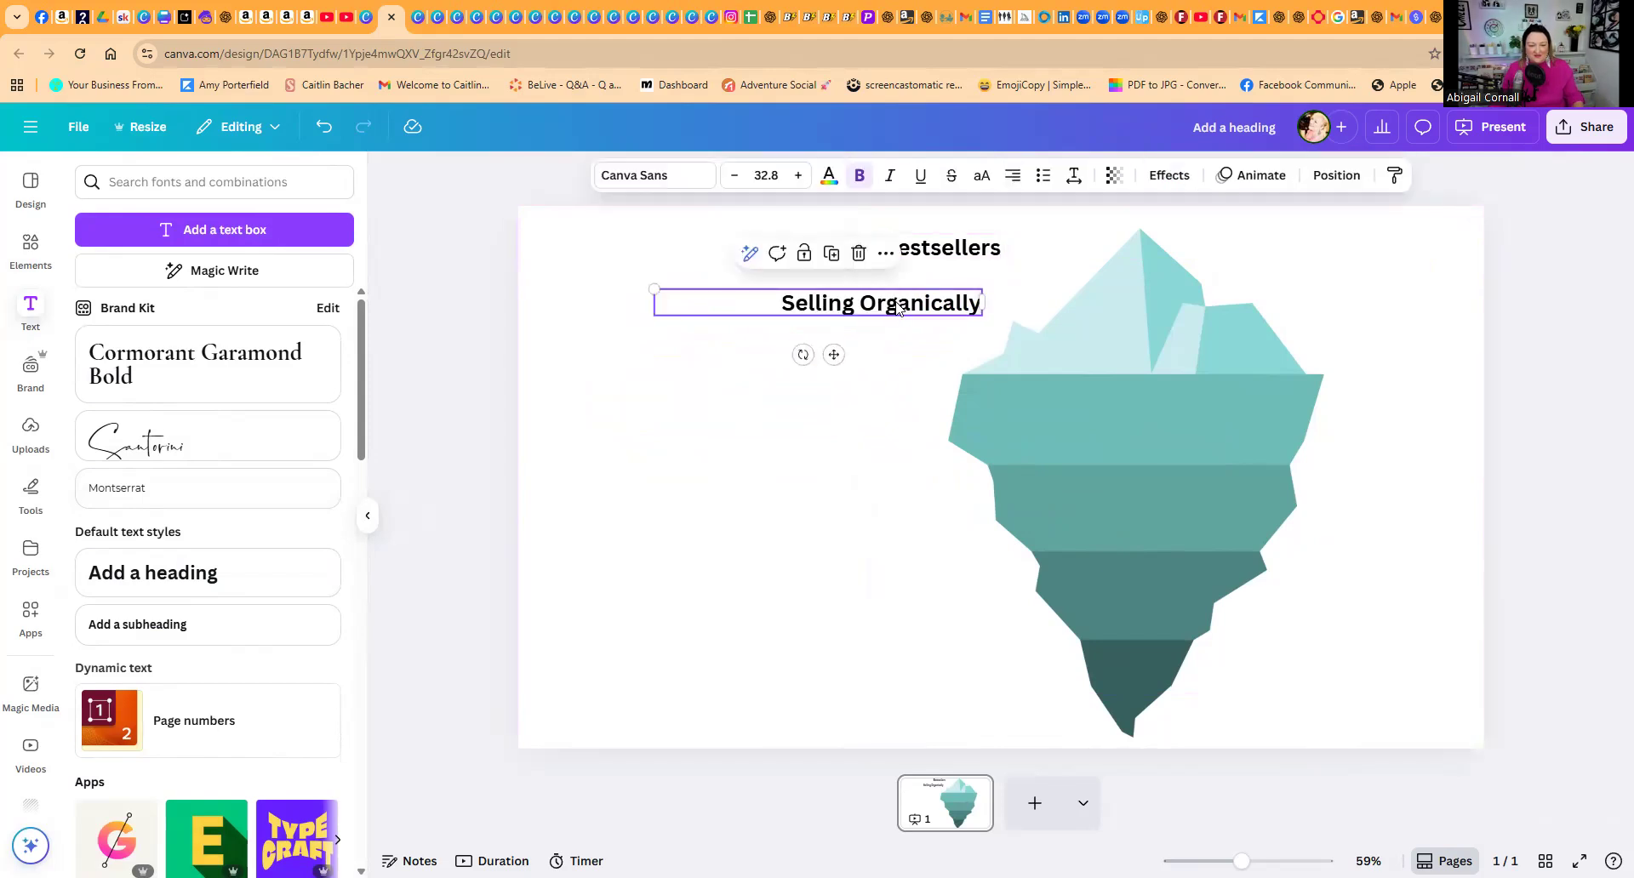
{"action": "left_click", "coordinate": [832, 253]}
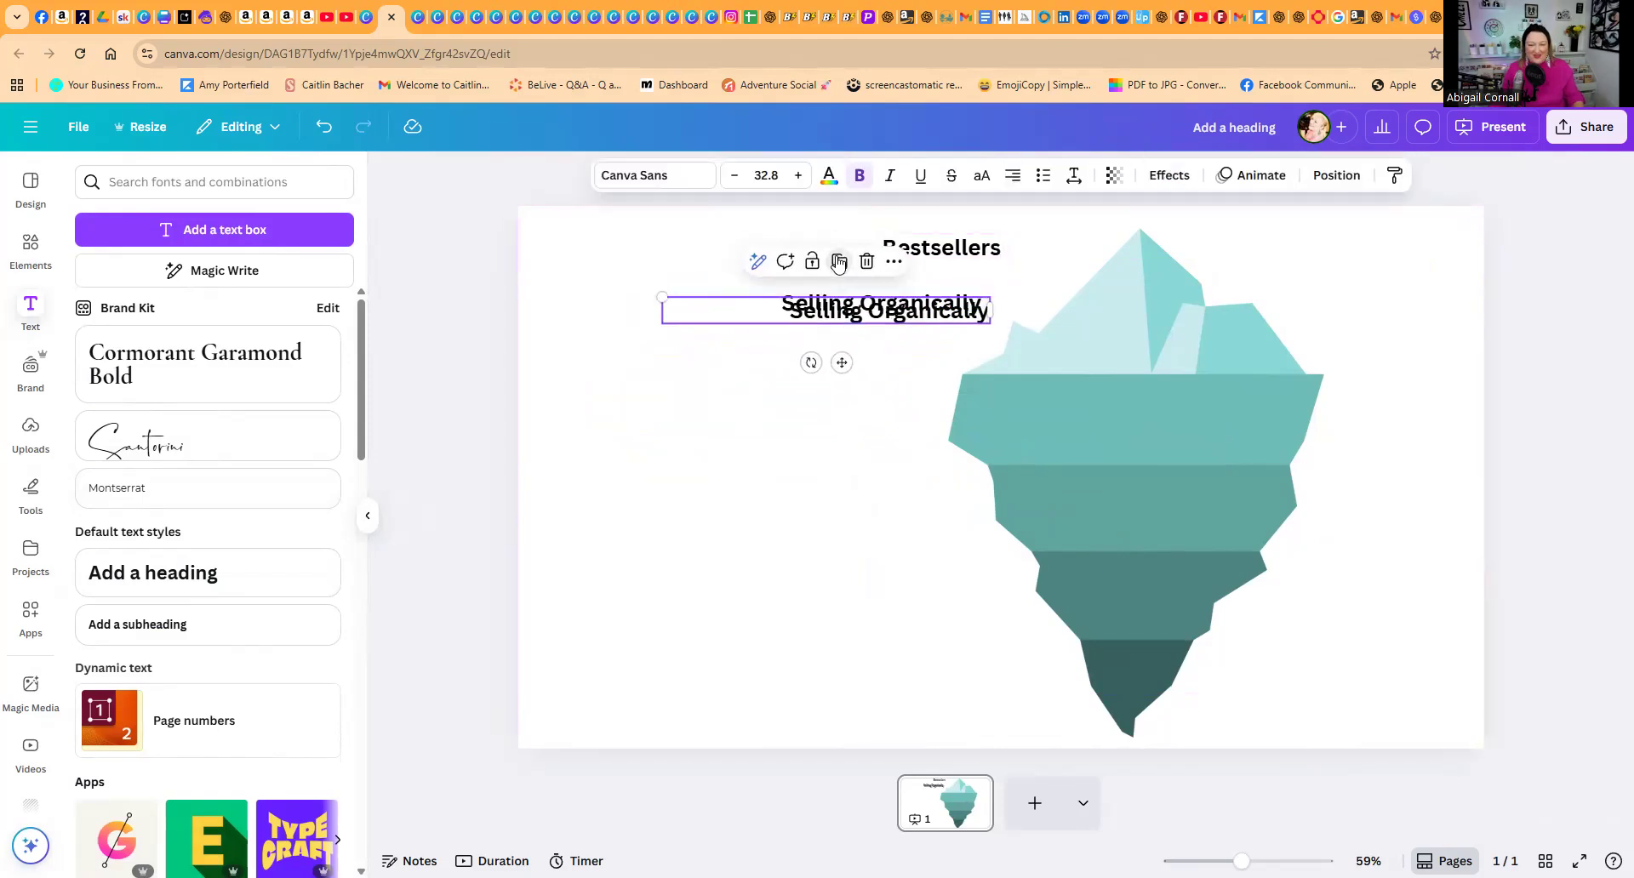
Step: Search the graphics elements for "water line"
{"action": "left_click", "coordinate": [34, 244]}
{"action": "left_click", "coordinate": [90, 180]}
{"action": "type", "text": "water line"}
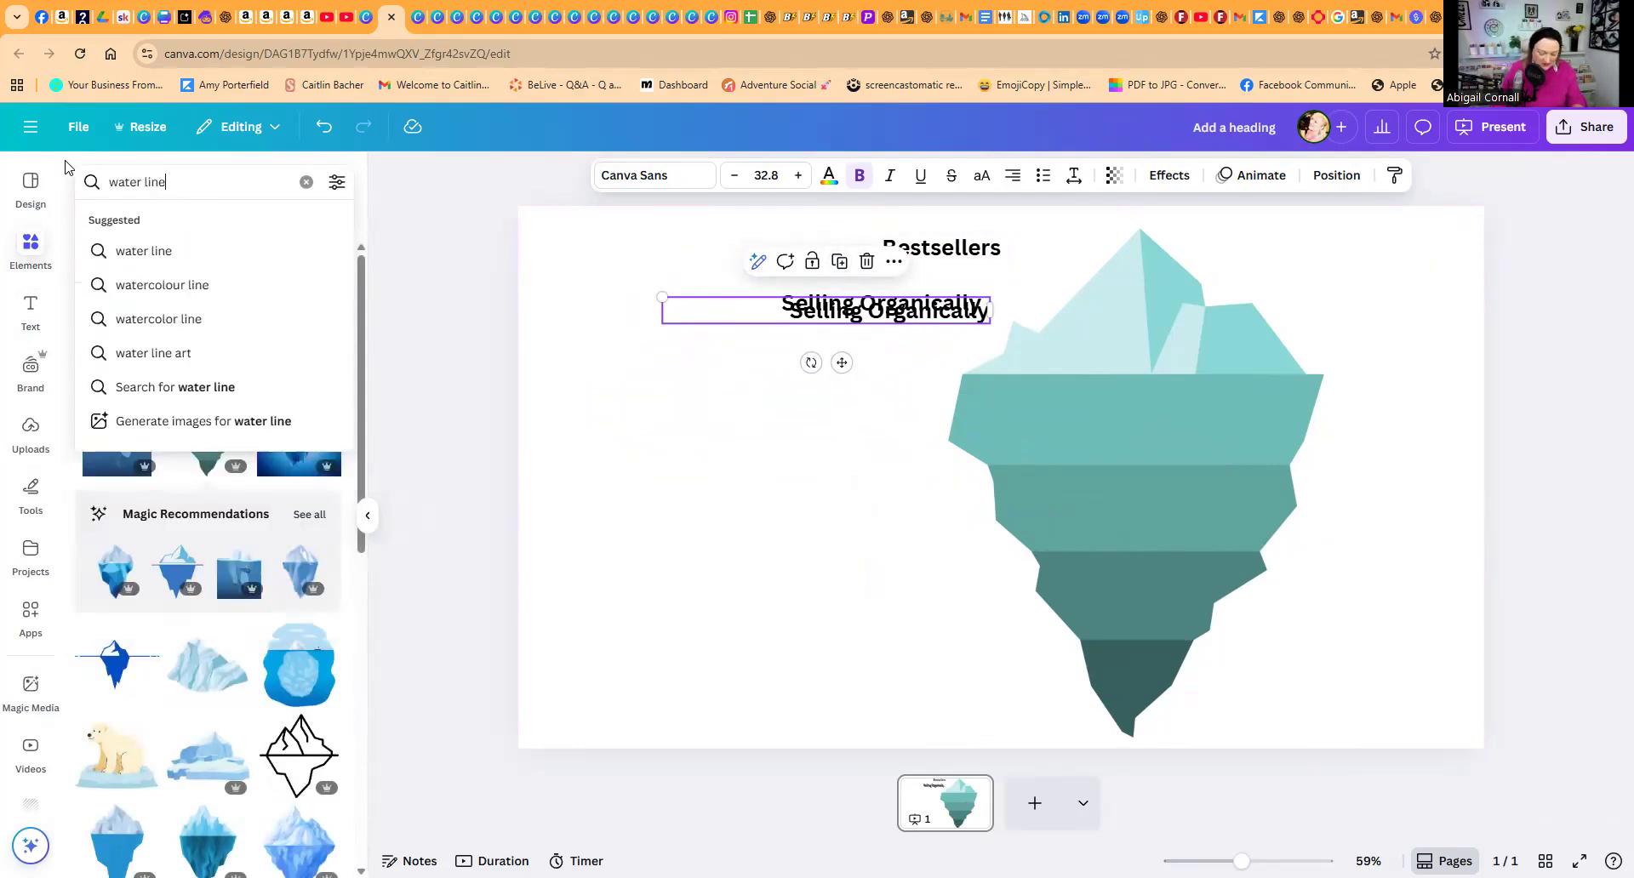
{"action": "key", "text": "Return"}
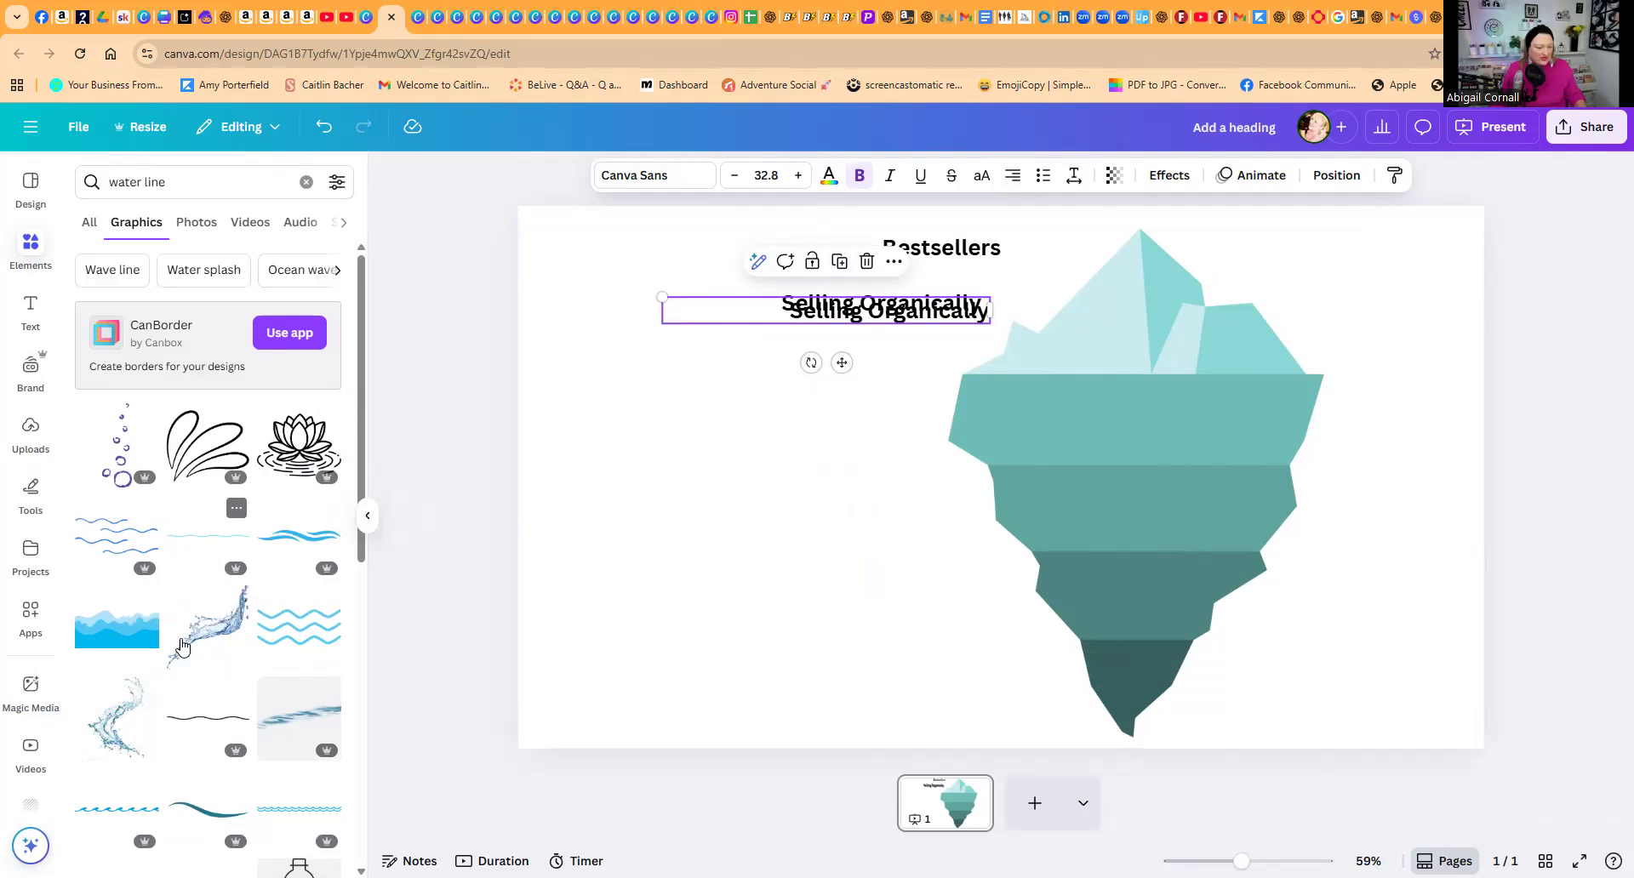
{"action": "left_click", "coordinate": [136, 810]}
{"action": "left_click_drag", "start_coordinate": [808, 476], "coordinate": [856, 541]}
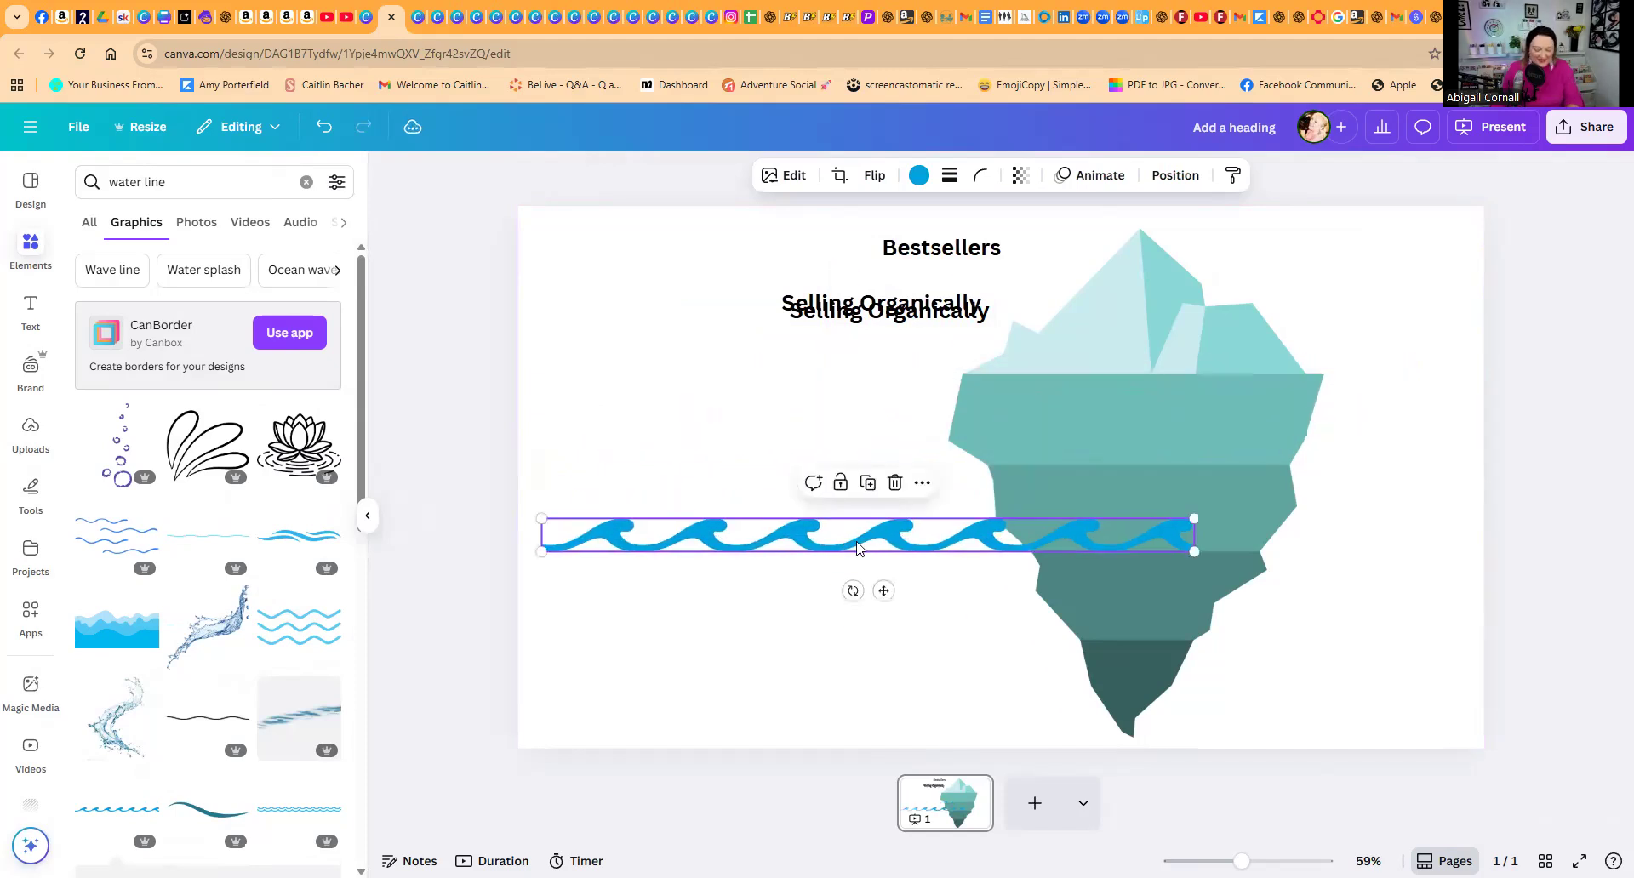
{"action": "key", "text": "Delete"}
Step: Add the thin light-blue wavy line graphic and enlarge it to over half the slide's width
{"action": "left_click", "coordinate": [209, 541]}
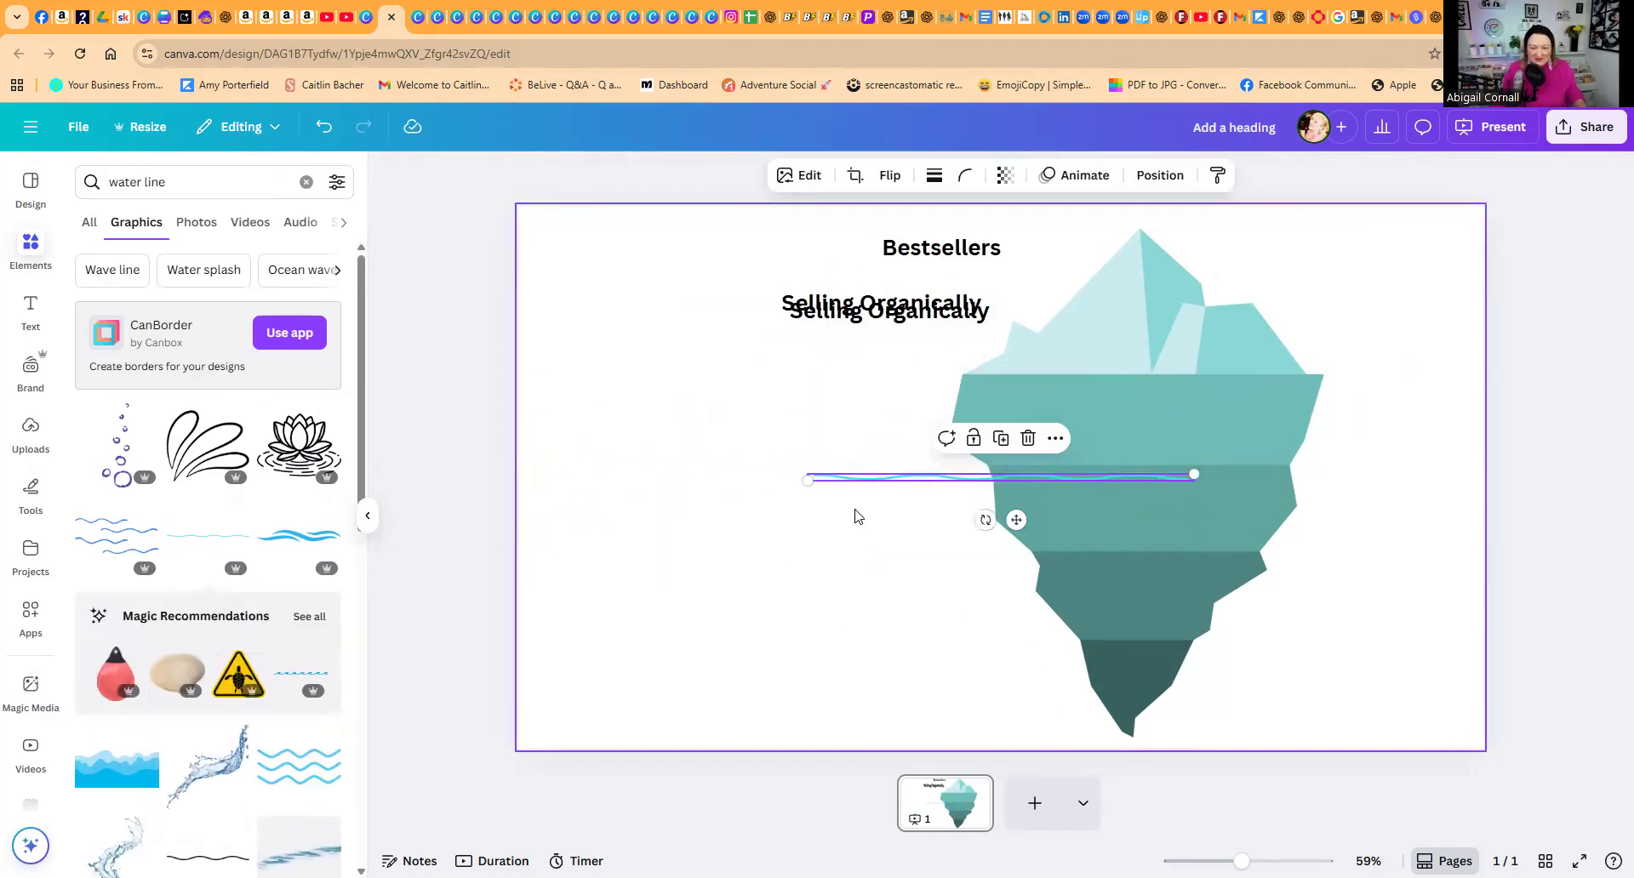
{"action": "left_click_drag", "start_coordinate": [806, 481], "coordinate": [630, 484]}
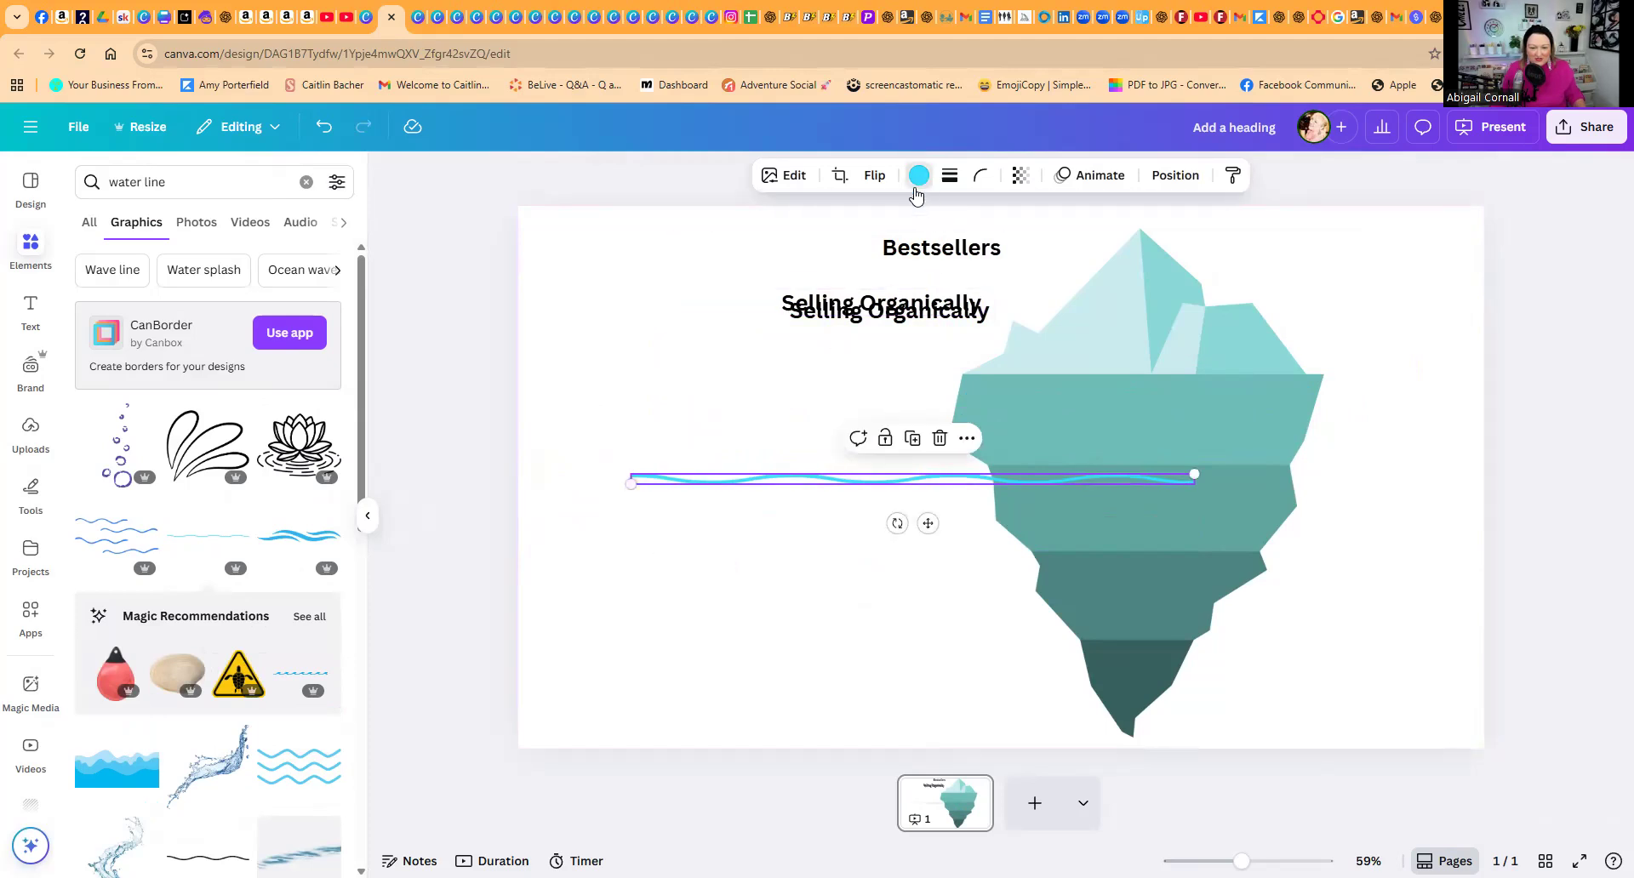
Step: Recolour the wavy line to a custom dark teal and move it onto the iceberg's waterline, just below the pale tip
{"action": "left_click", "coordinate": [919, 175]}
{"action": "left_click", "coordinate": [133, 414]}
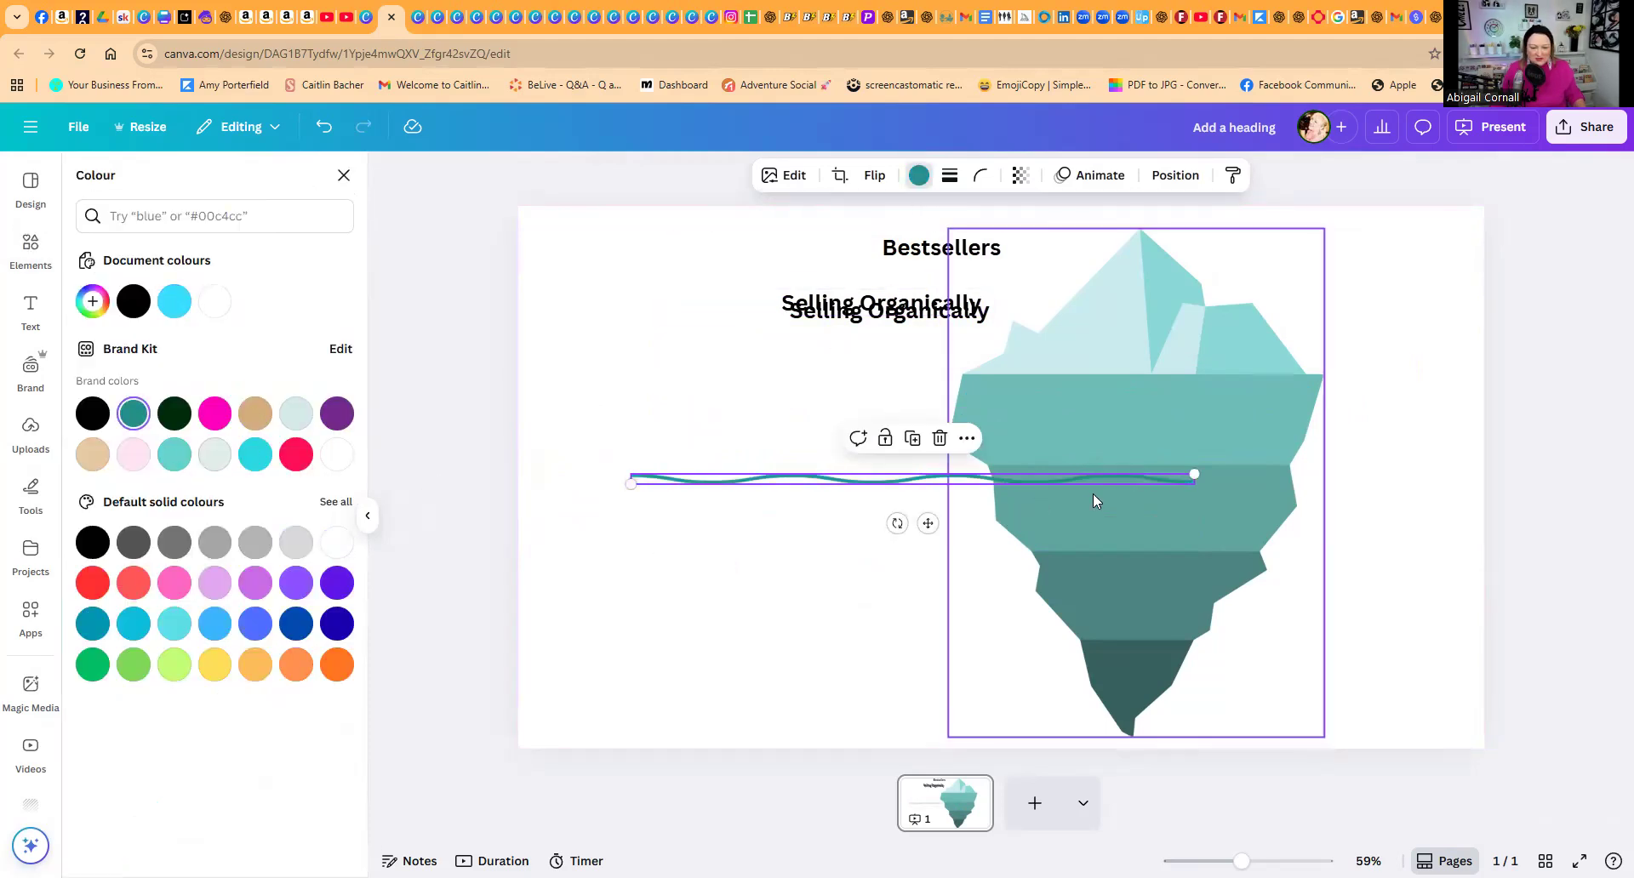
{"action": "left_click", "coordinate": [93, 414]}
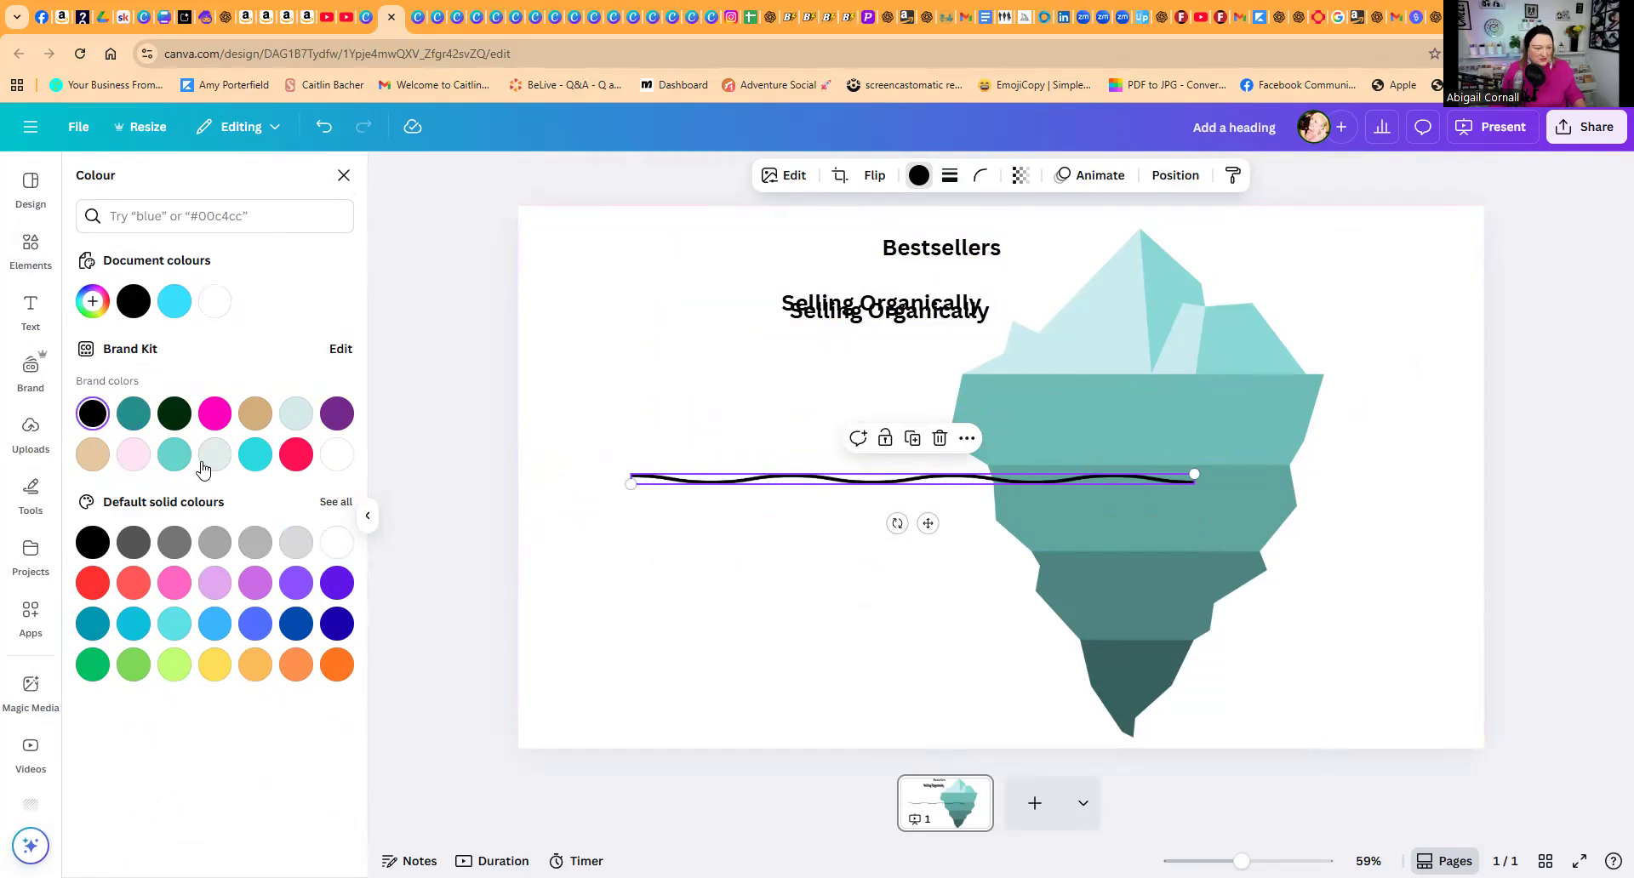
{"action": "left_click", "coordinate": [92, 302]}
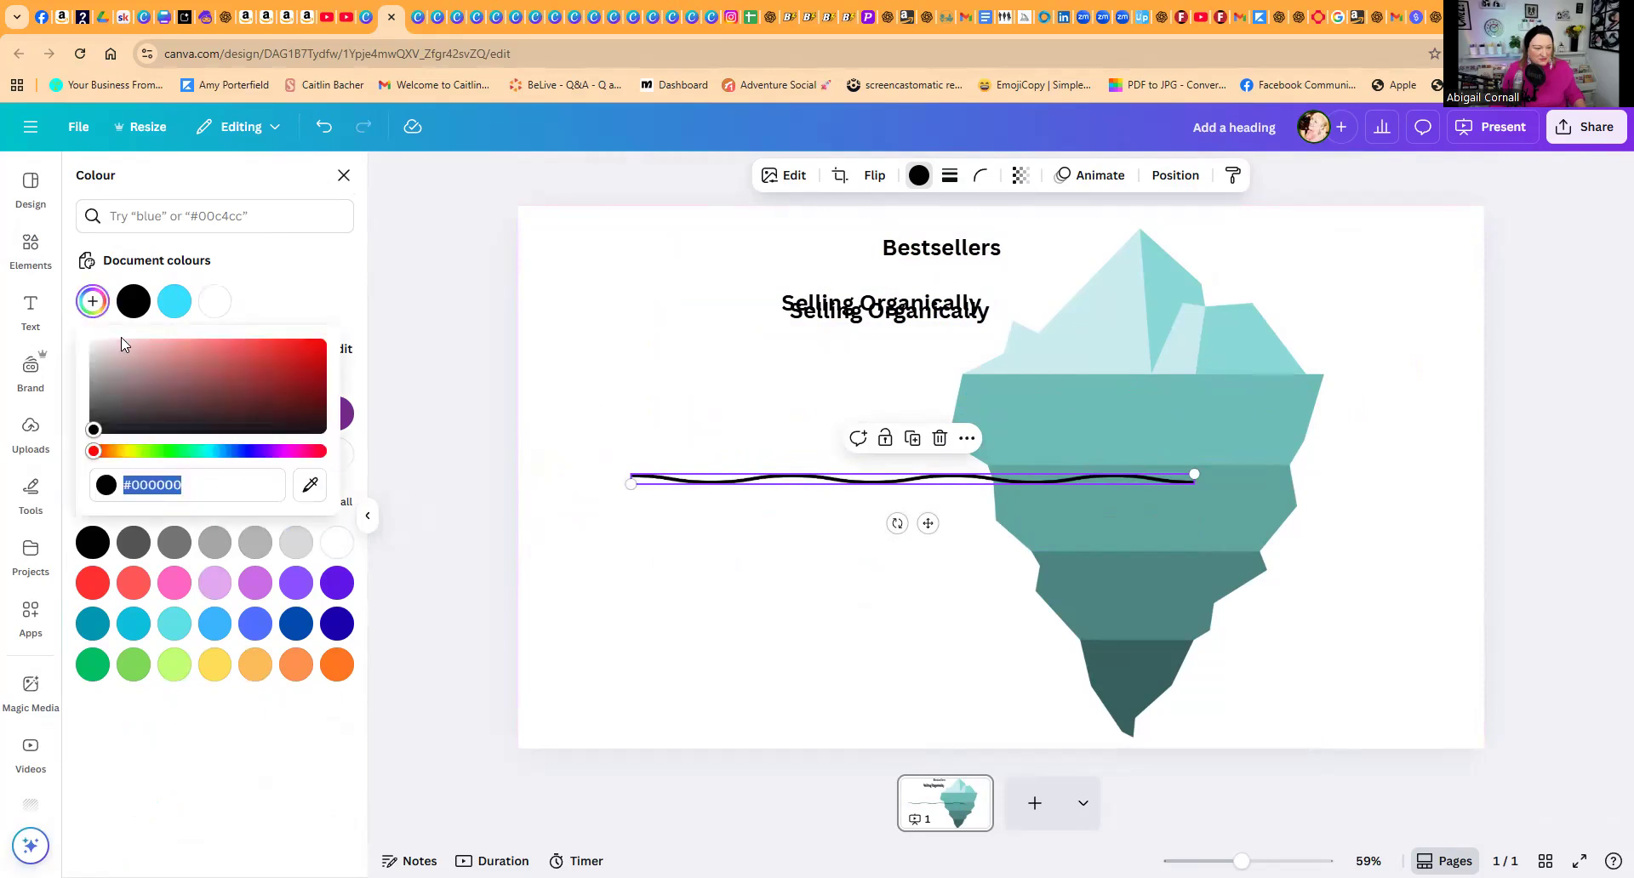
{"action": "left_click", "coordinate": [166, 326]}
{"action": "left_click", "coordinate": [132, 414]}
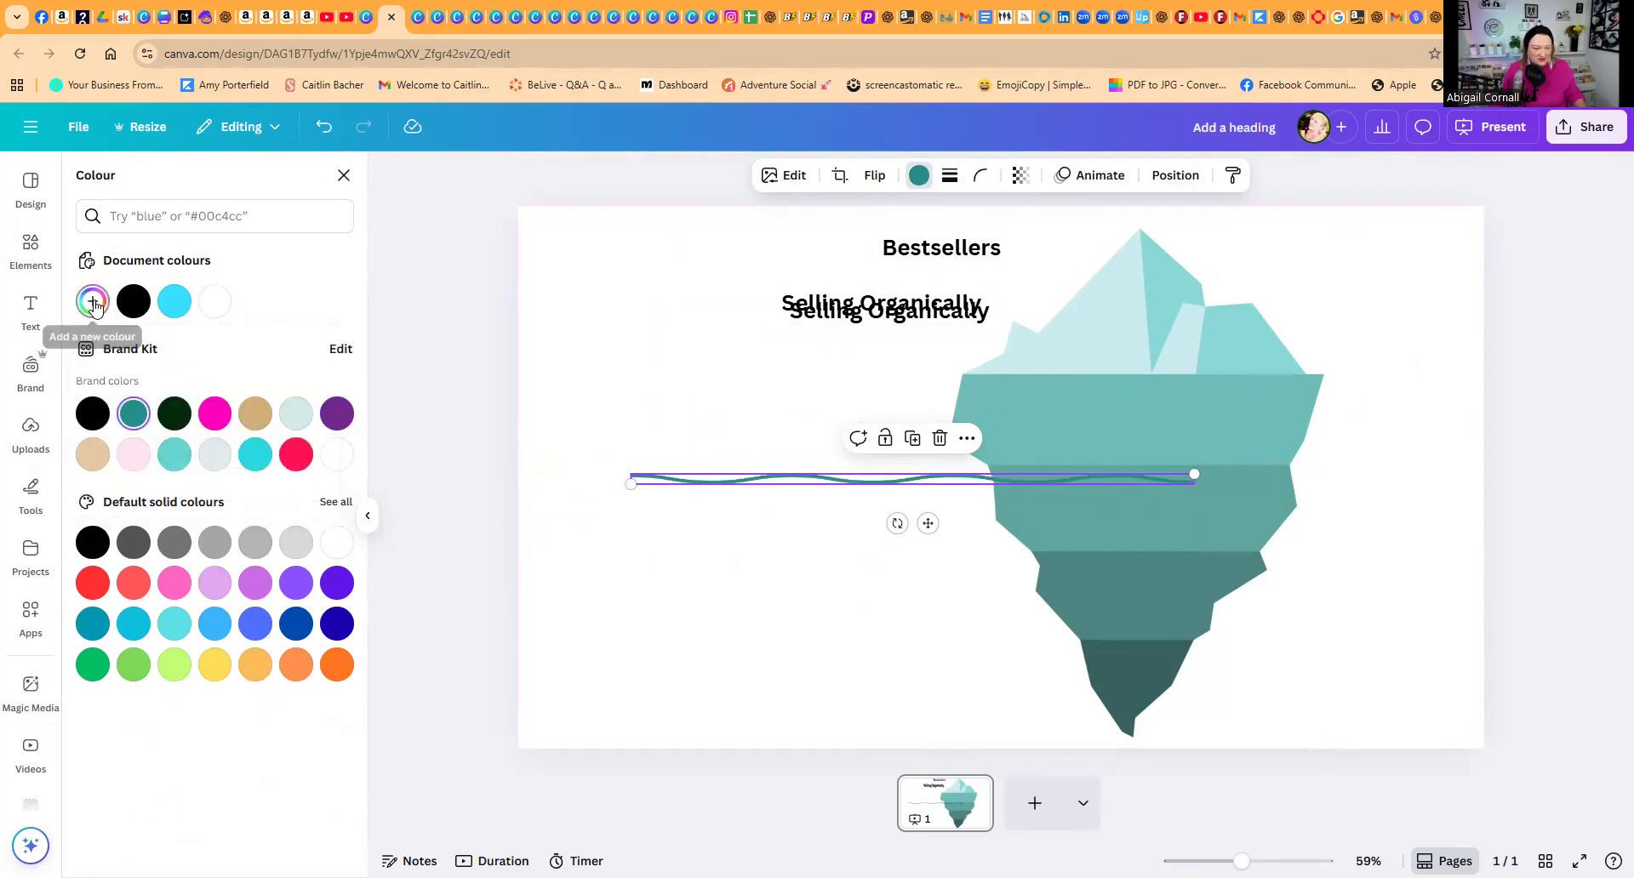
{"action": "left_click", "coordinate": [99, 311]}
{"action": "left_click", "coordinate": [296, 403]}
{"action": "left_click", "coordinate": [806, 569]}
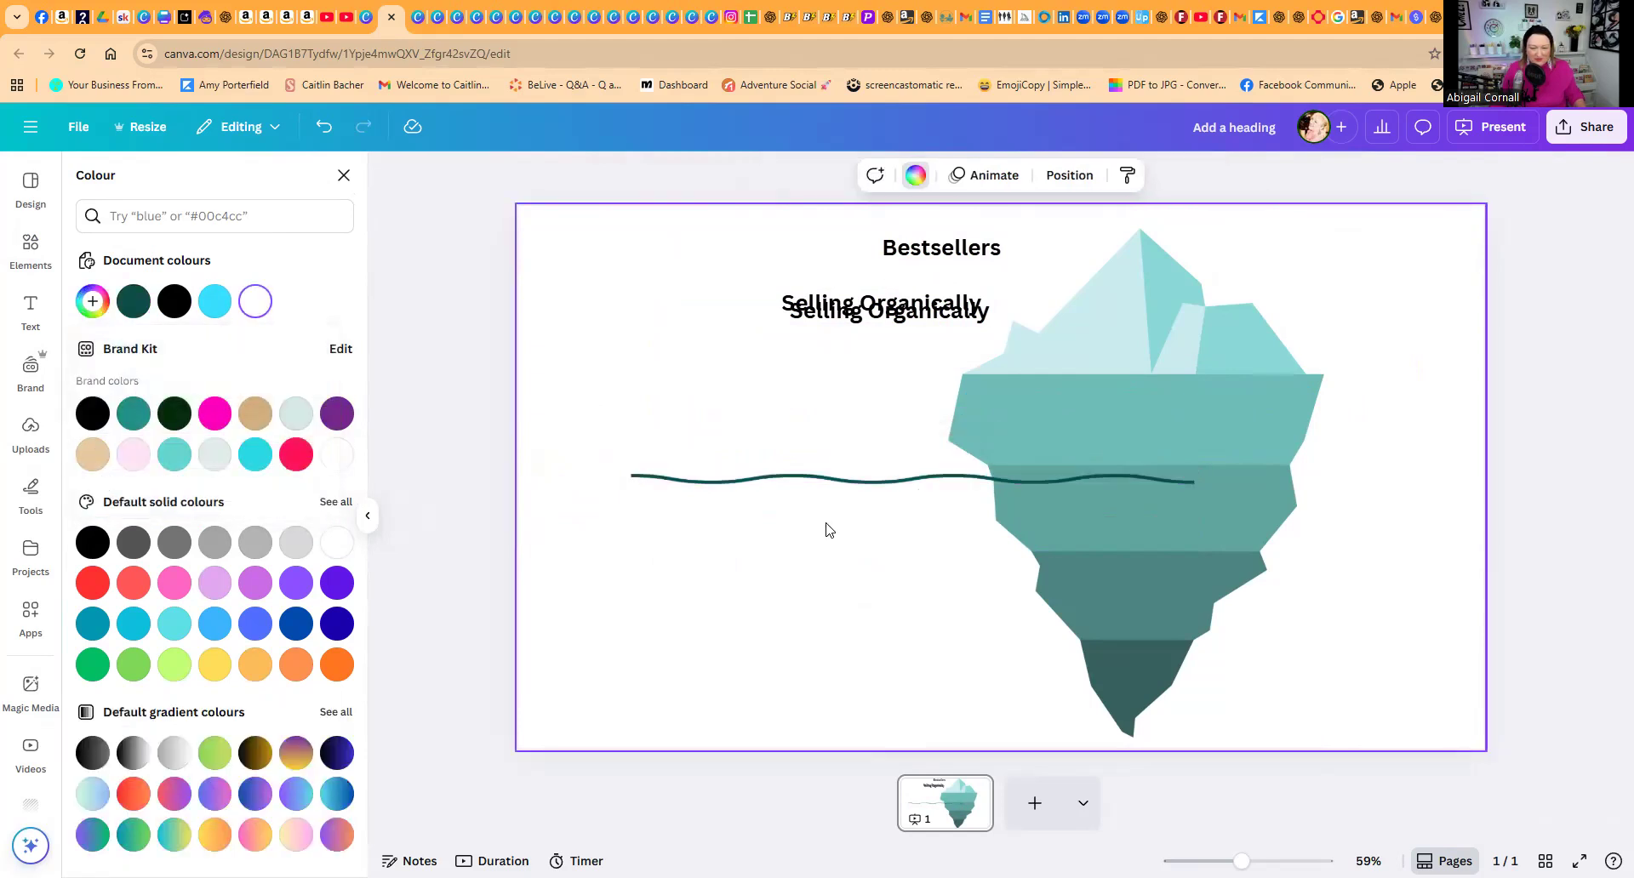
{"action": "left_click_drag", "start_coordinate": [845, 486], "coordinate": [1075, 379]}
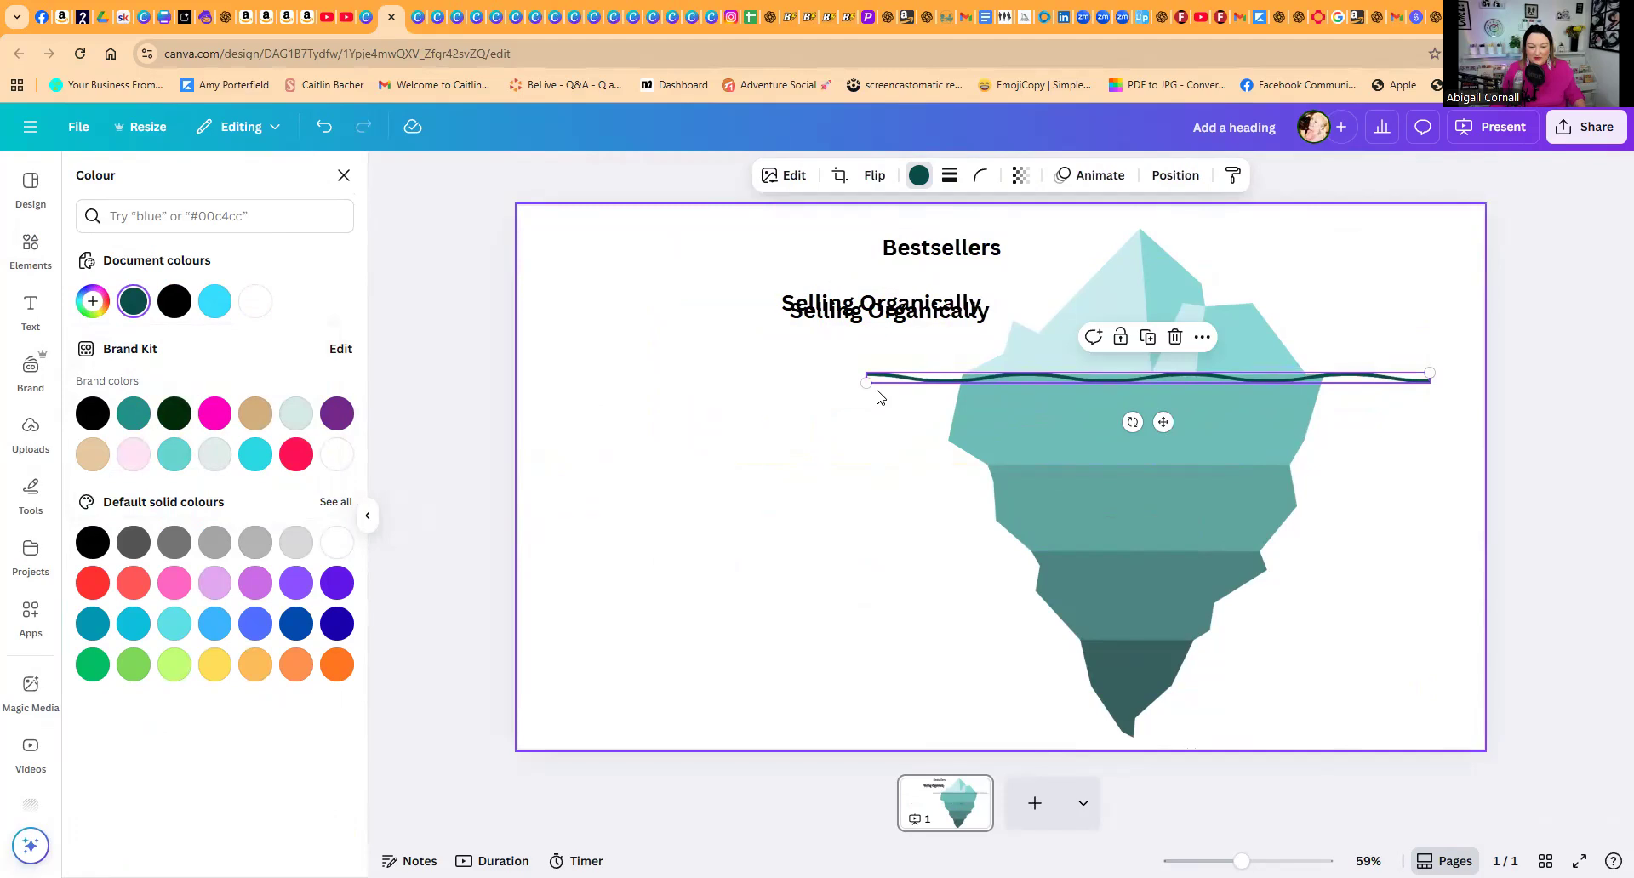
Step: Stretch the dark teal wavy line farther out past the iceberg's left side, keeping its other end in place
{"action": "left_click_drag", "start_coordinate": [867, 383], "coordinate": [694, 383]}
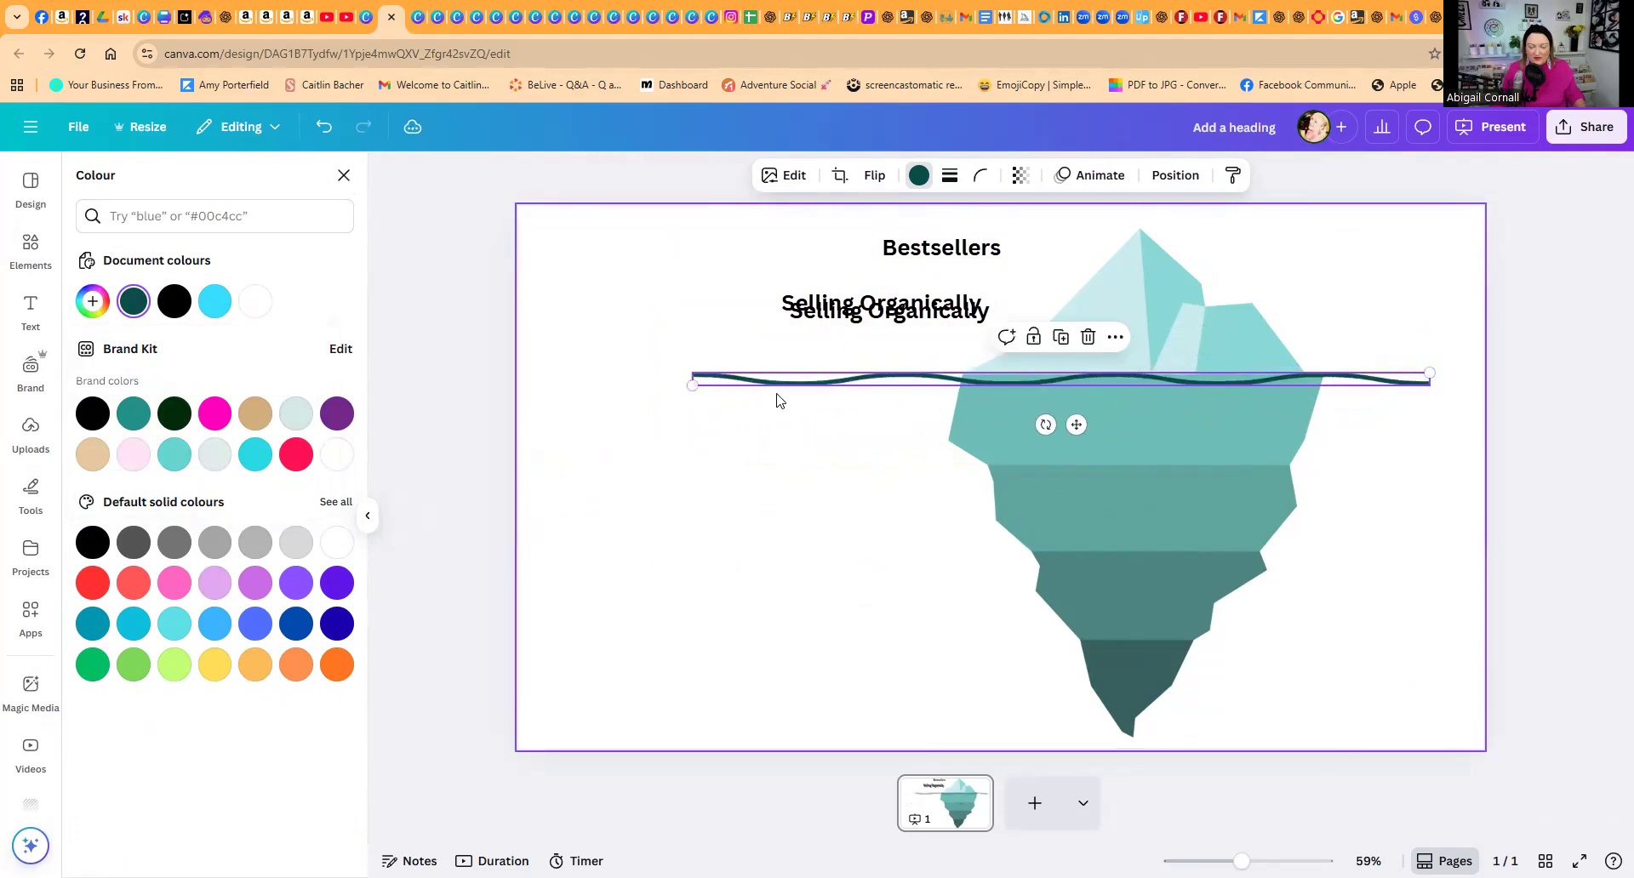
{"action": "left_click", "coordinate": [902, 354]}
{"action": "left_click", "coordinate": [771, 305]}
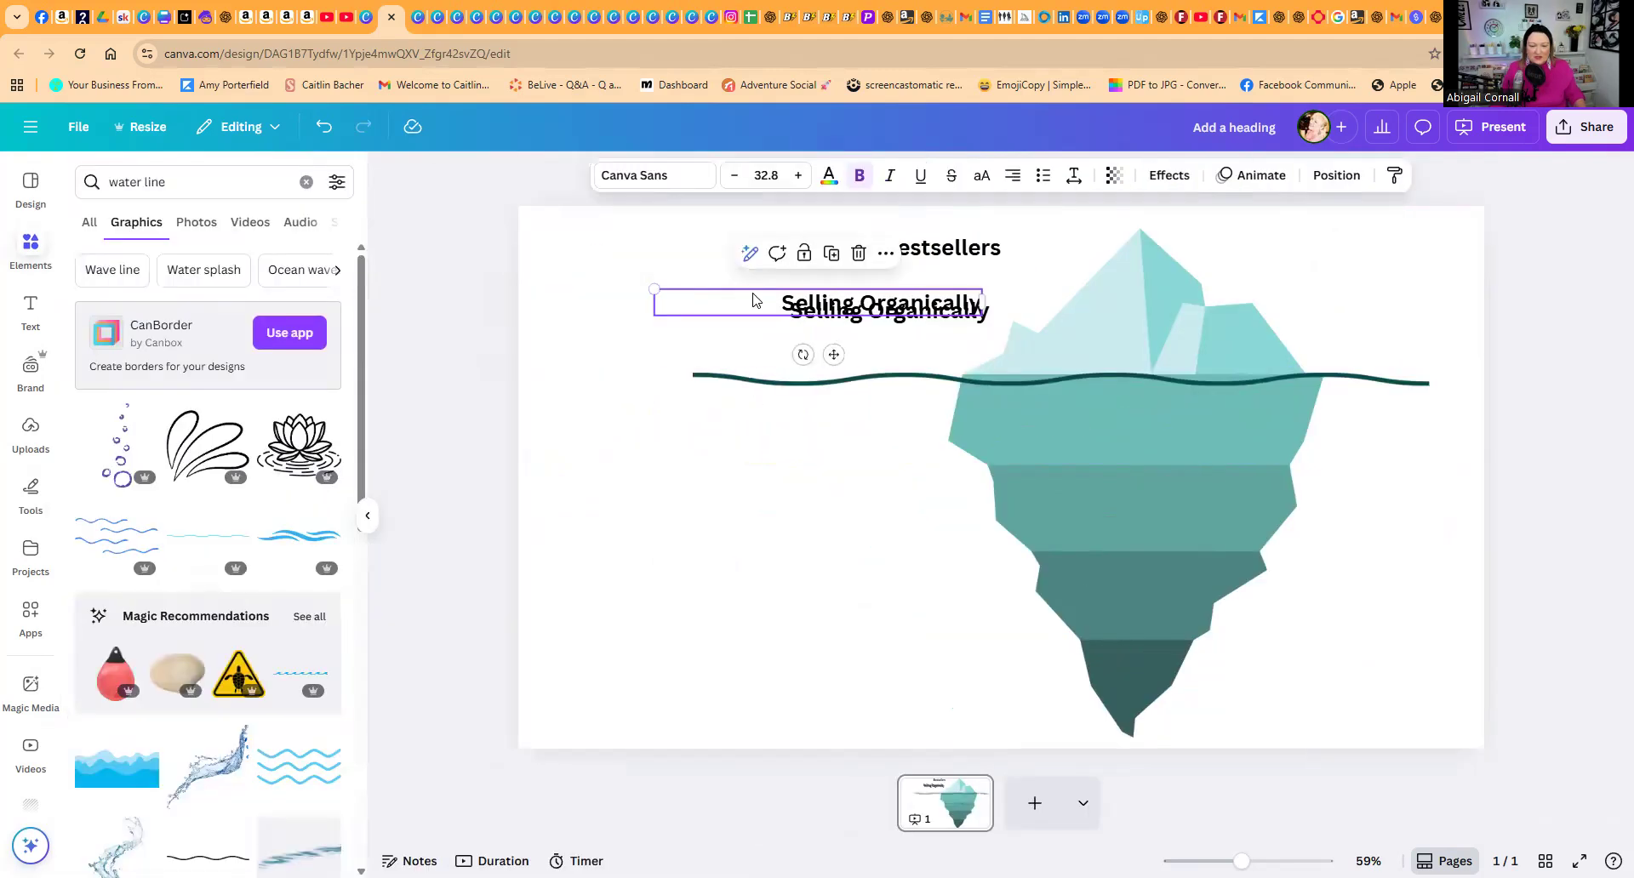
{"action": "left_click", "coordinate": [651, 259]}
Step: Space out the headings, with "Bestsellers" and one "Selling Organically" above the waterline and the duplicate just below it, left of the iceberg
{"action": "left_click_drag", "start_coordinate": [936, 249], "coordinate": [915, 263]}
{"action": "left_click_drag", "start_coordinate": [897, 327], "coordinate": [837, 433]}
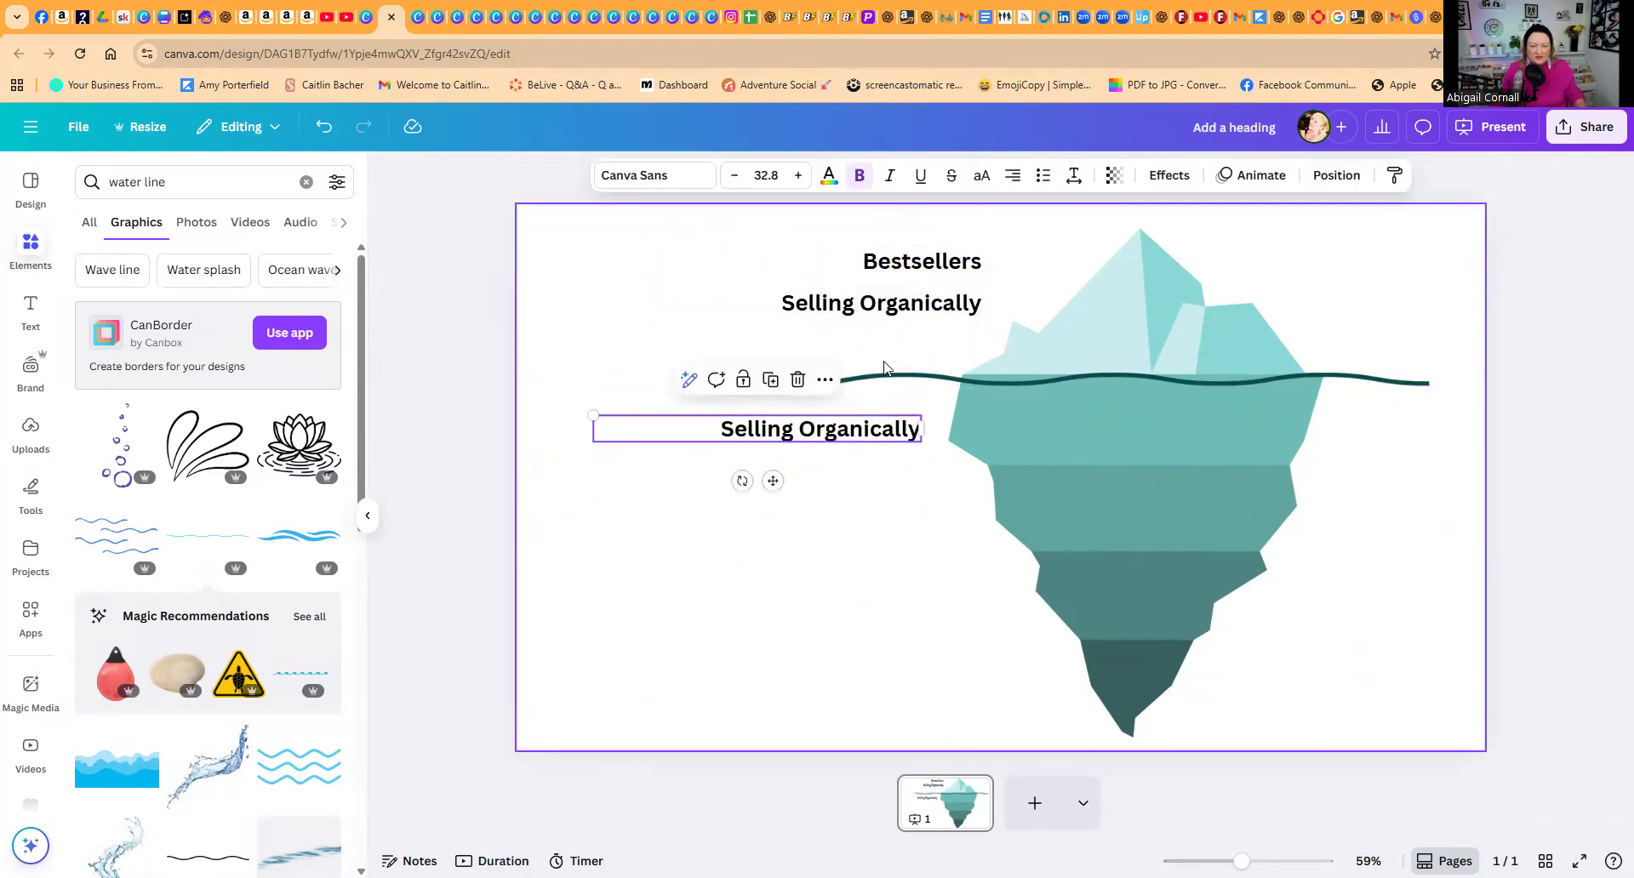
{"action": "left_click_drag", "start_coordinate": [891, 303], "coordinate": [880, 324]}
Step: Replace the text of the duplicate heading below the waterline with "Making a trickle of sales"
{"action": "left_click", "coordinate": [865, 432]}
{"action": "left_click", "coordinate": [866, 422]}
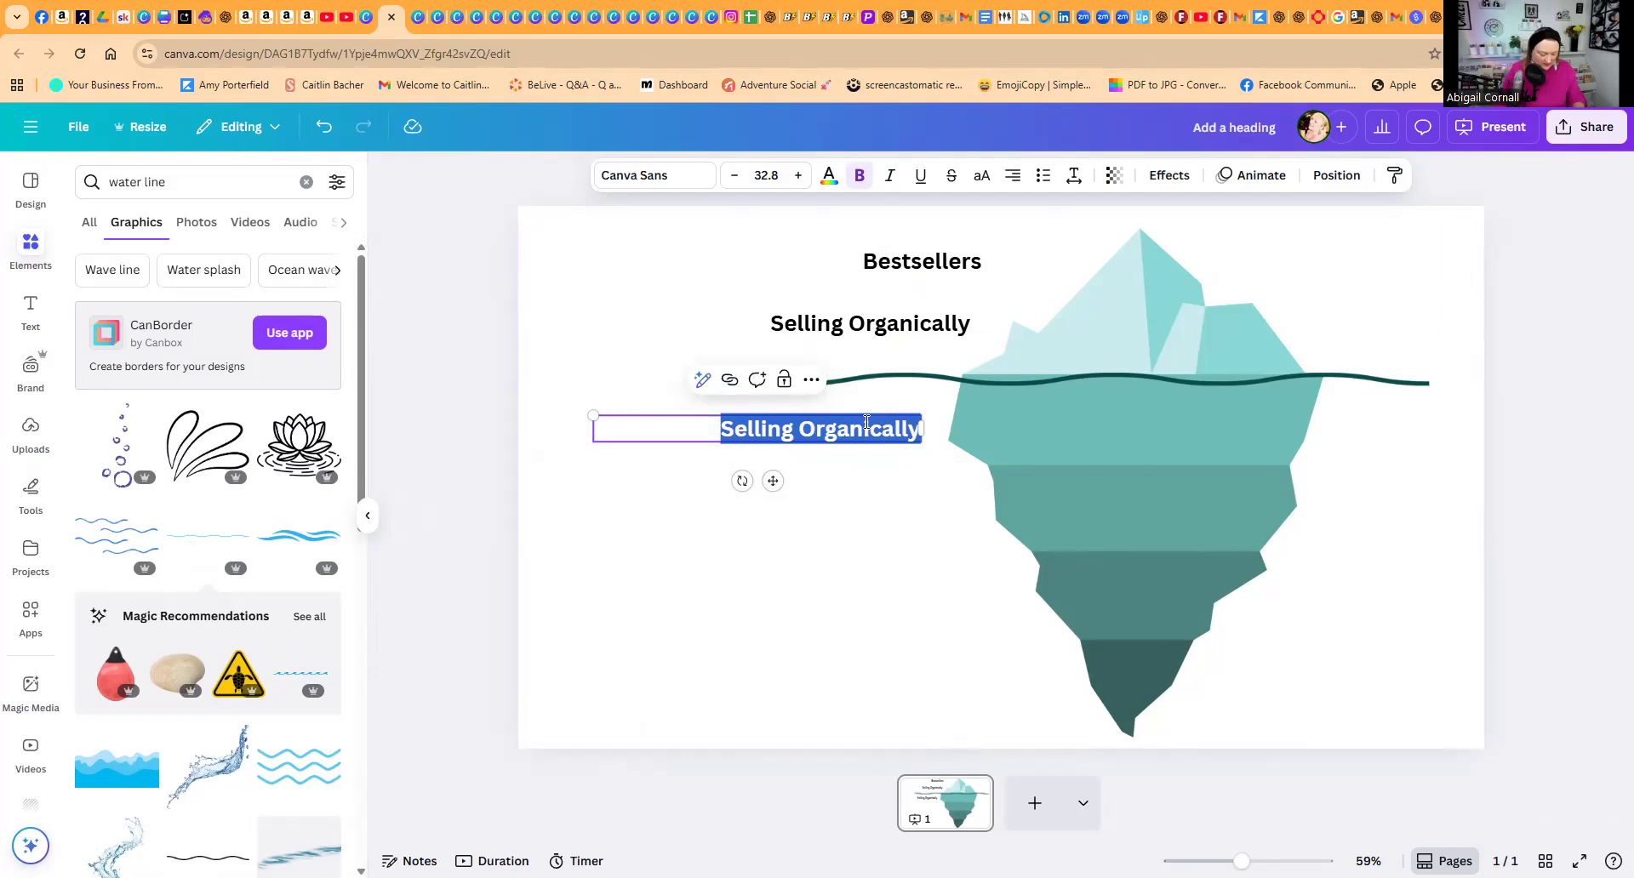
{"action": "type", "text": "Making a t"}
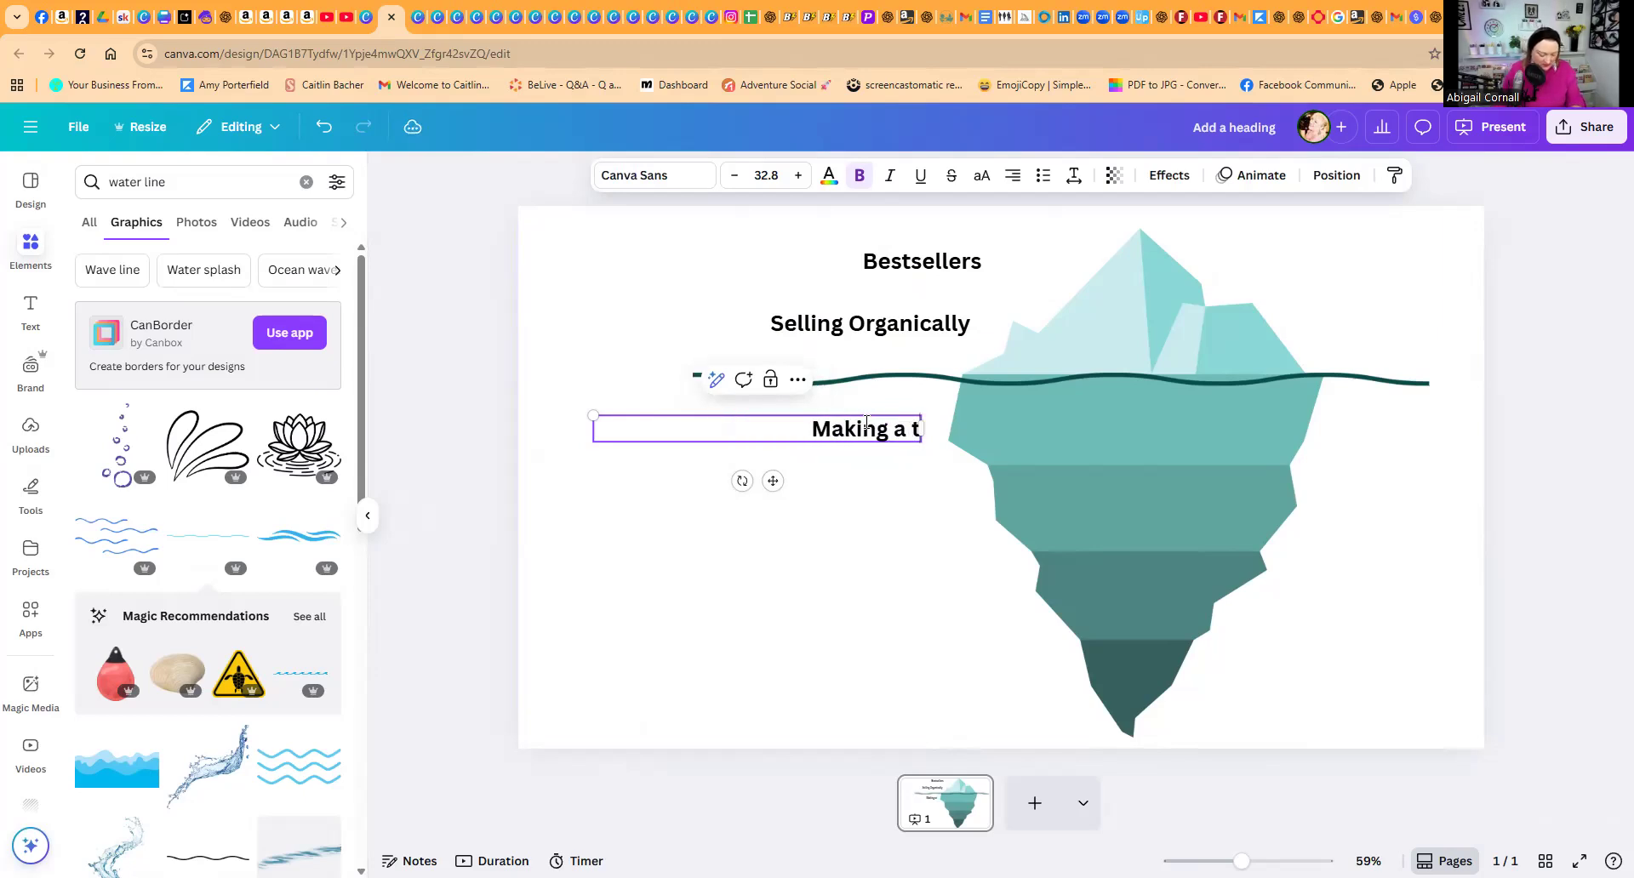
{"action": "type", "text": "rickle of sales"}
{"action": "left_click", "coordinate": [904, 492]}
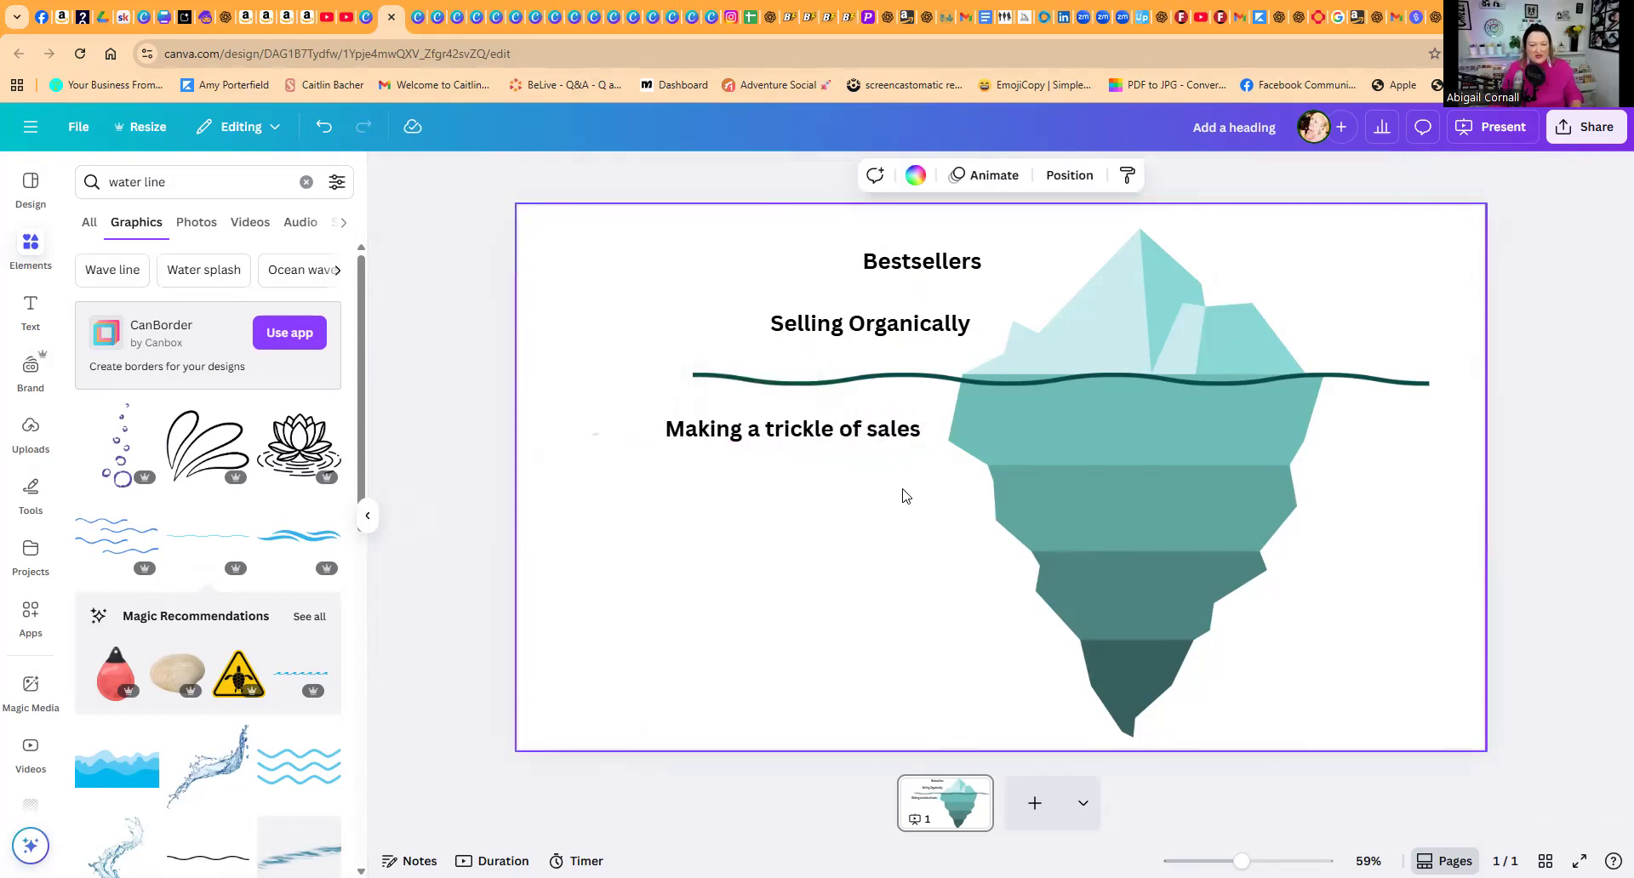